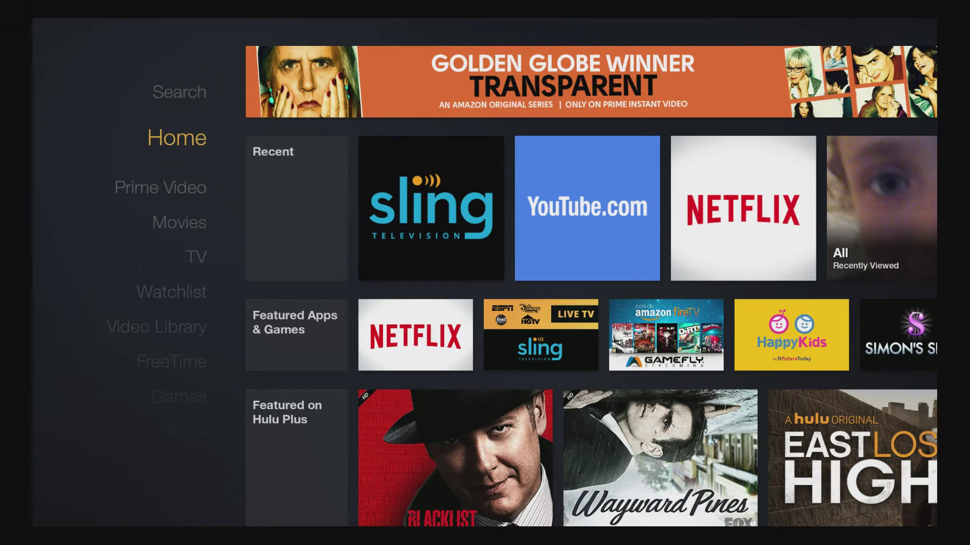
# - Step down the Fire TV menu through Prime Video, Movies, TV, Watchlist, Games, Apps and Music
pyautogui.press('Down')
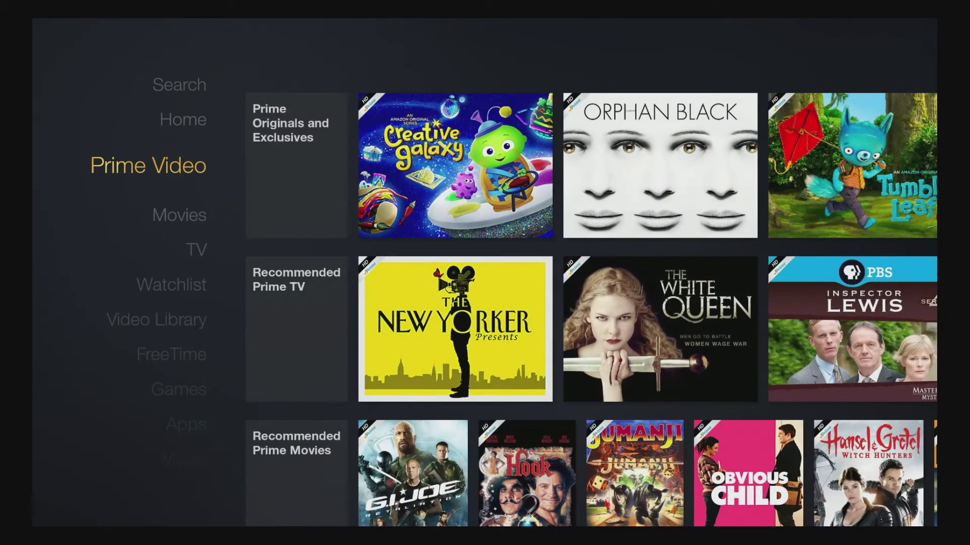
pyautogui.press('Down')
pyautogui.press('Down')
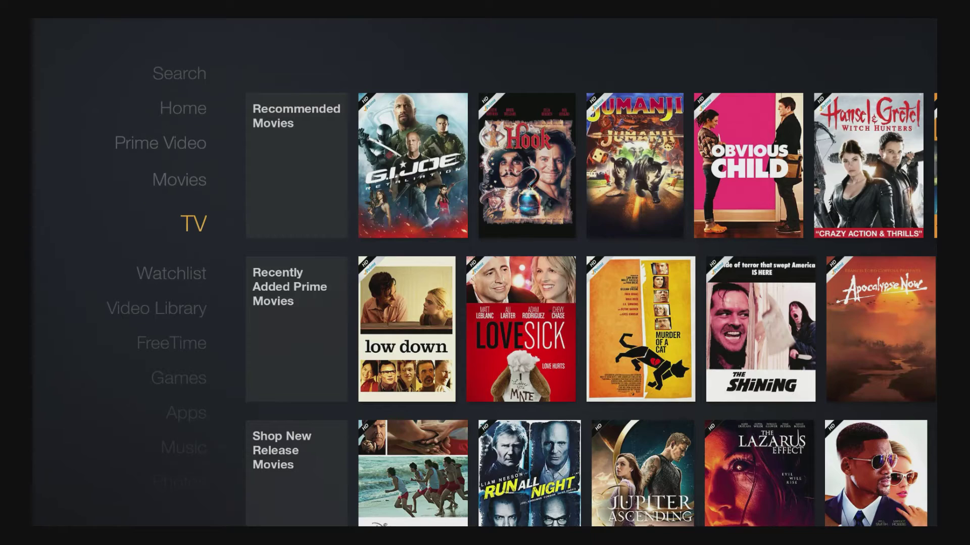
pyautogui.press('Down')
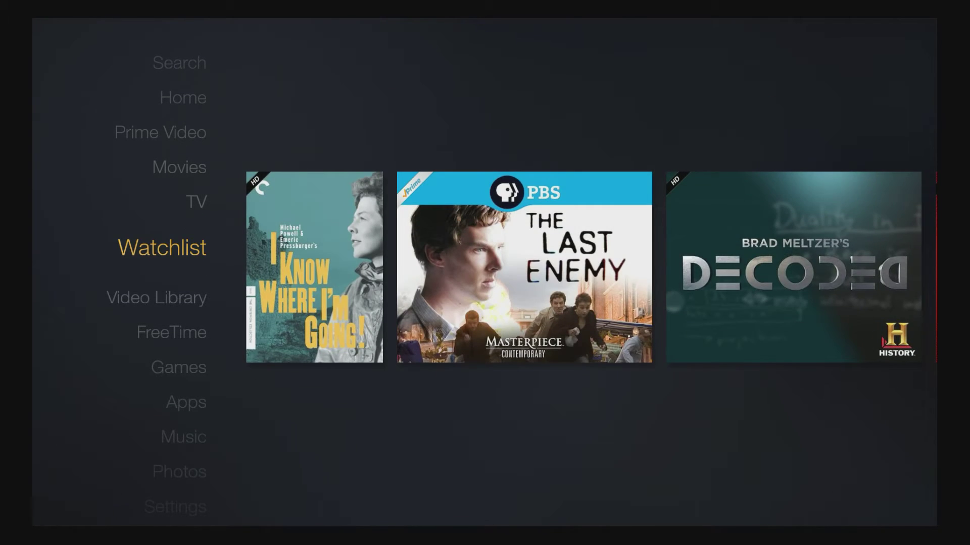
pyautogui.press('Down')
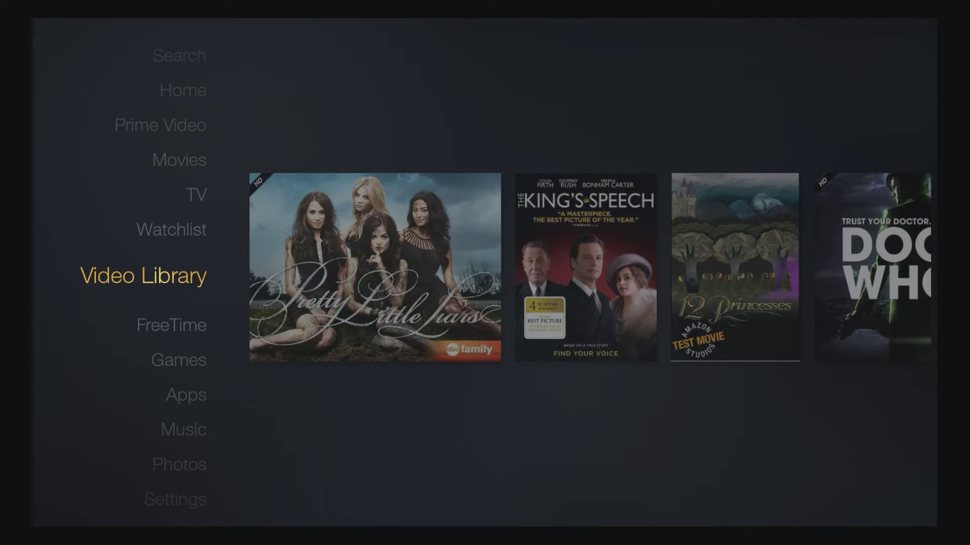
pyautogui.press('Down')
pyautogui.press('Down')
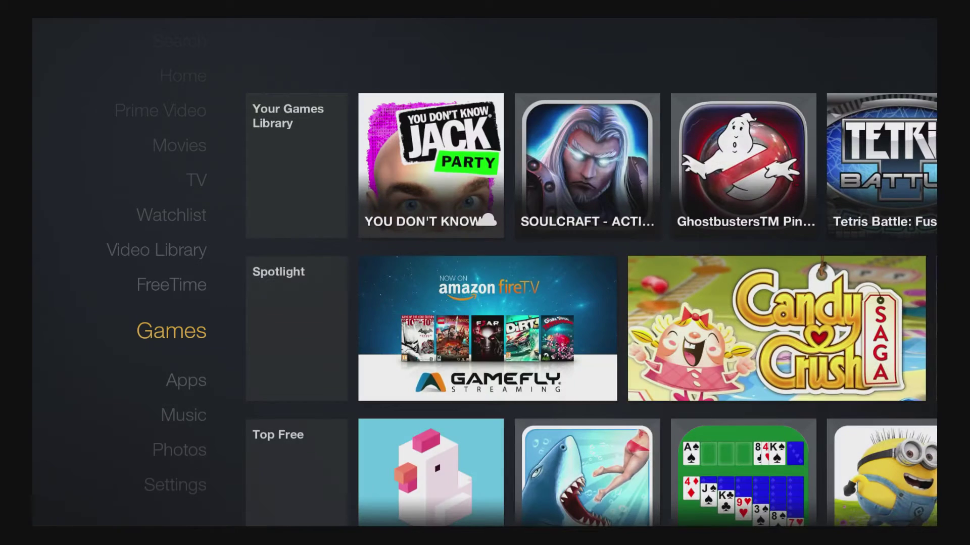
pyautogui.press('Down')
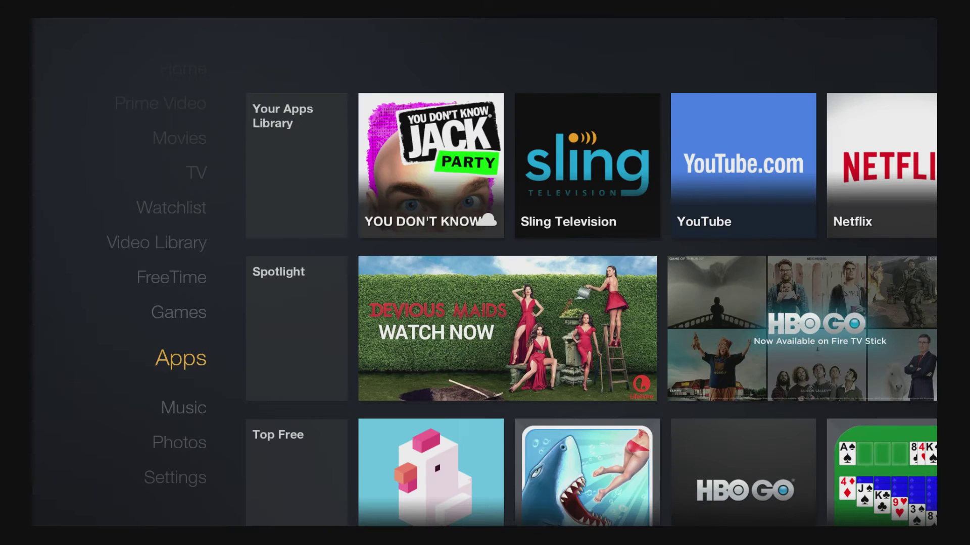
pyautogui.press('Down')
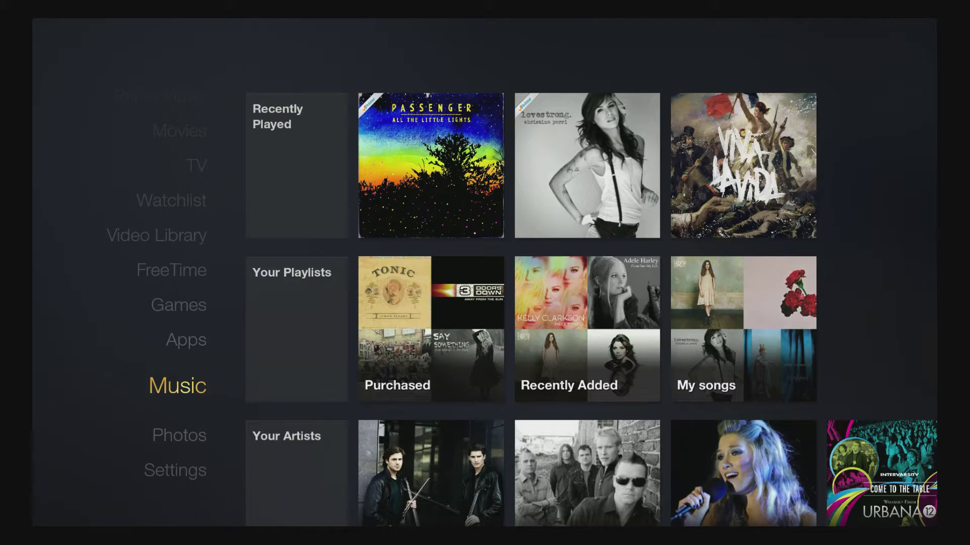
pyautogui.press('Down')
pyautogui.press('Down')
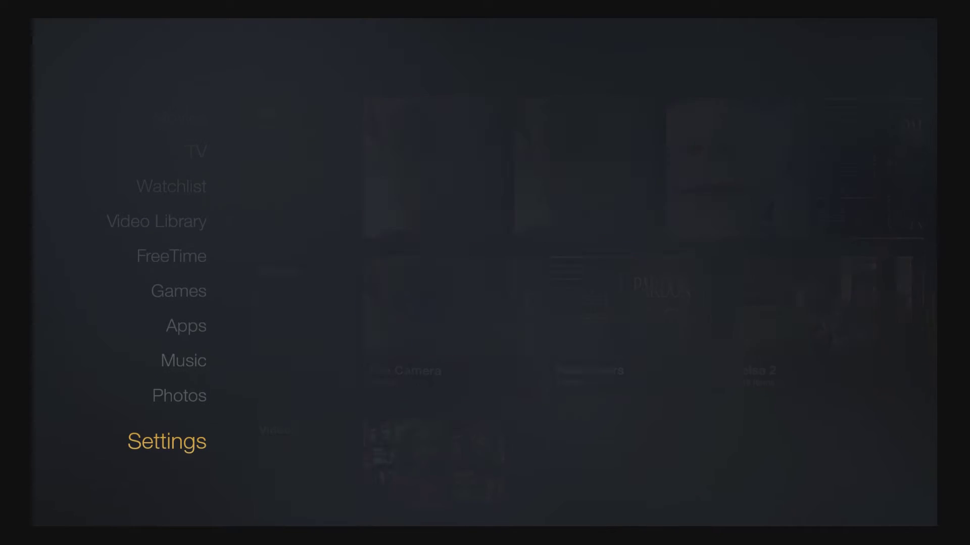
# - In Settings, expand the Applications category and reach Manage Installed Applications
pyautogui.press('Right')
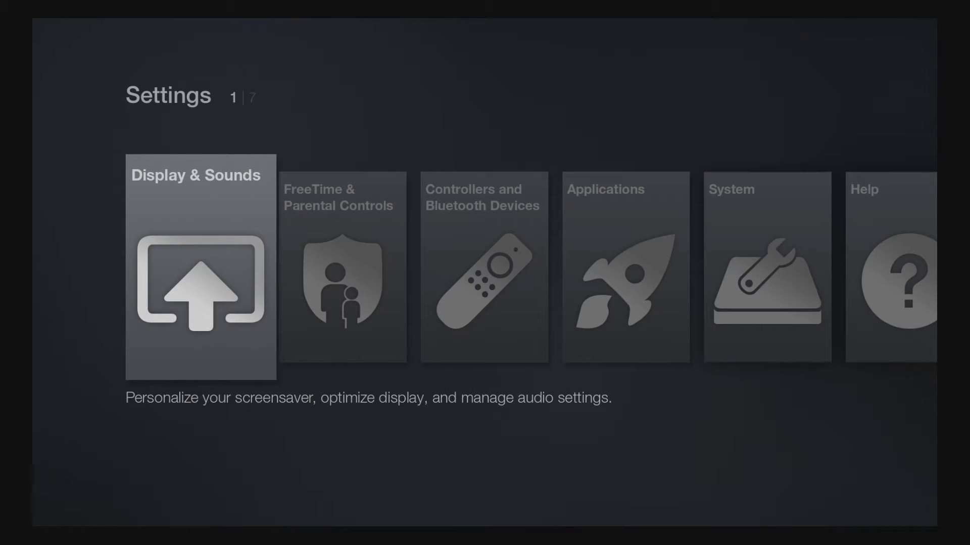
pyautogui.press('Right')
pyautogui.press('Right')
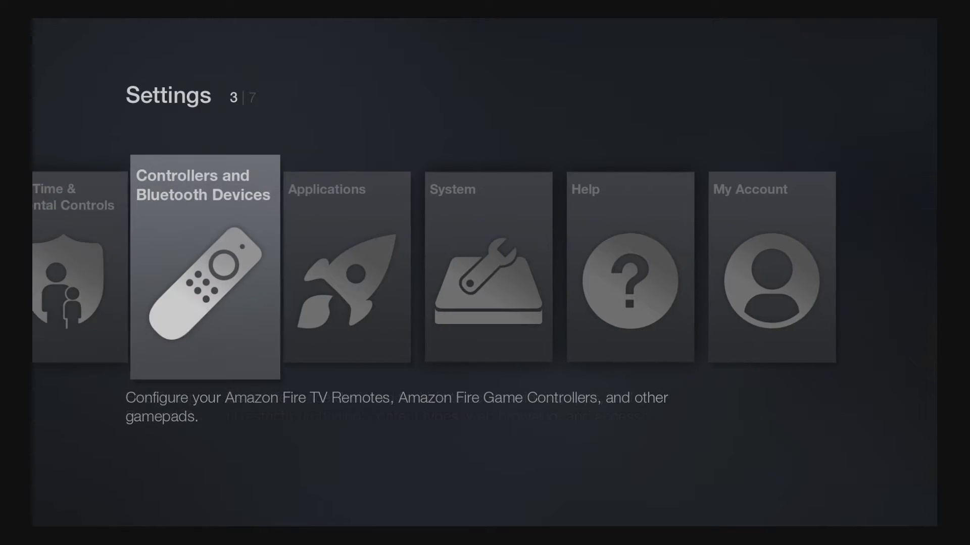
pyautogui.press('Right')
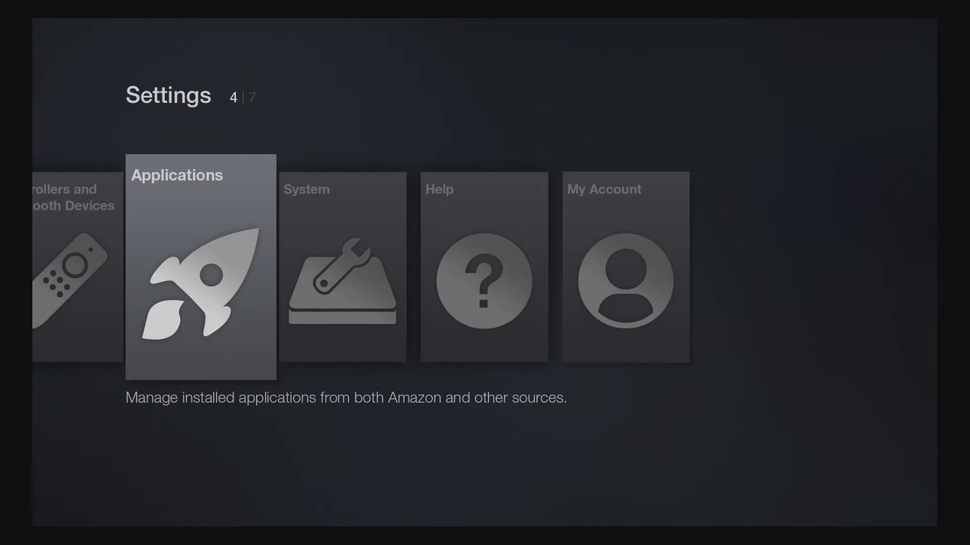
pyautogui.press('Return')
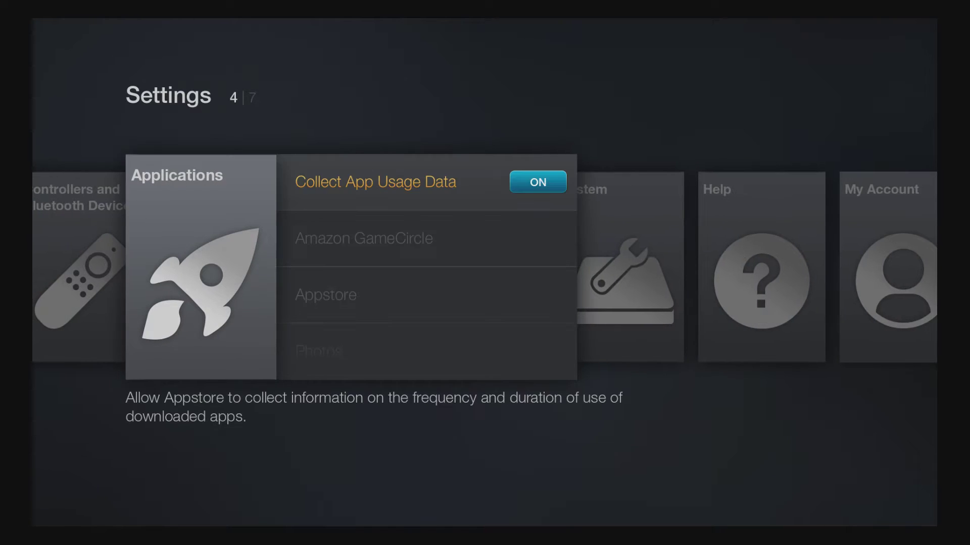
pyautogui.press('Down')
pyautogui.press('Down')
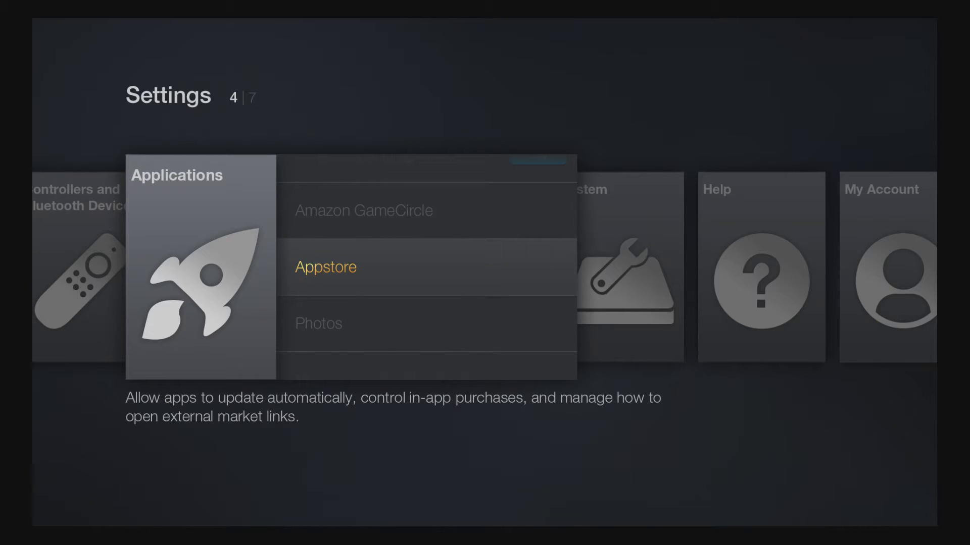
pyautogui.press('Down')
pyautogui.press('Down')
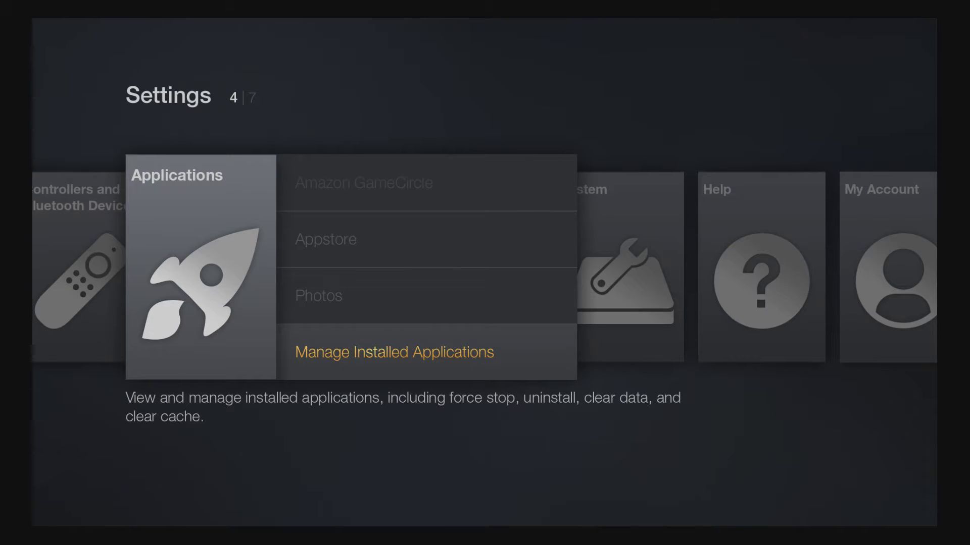
# - Scroll the installed applications list past AllCast, AllConnect and FreeTime toward Aptoide
pyautogui.press('Return')
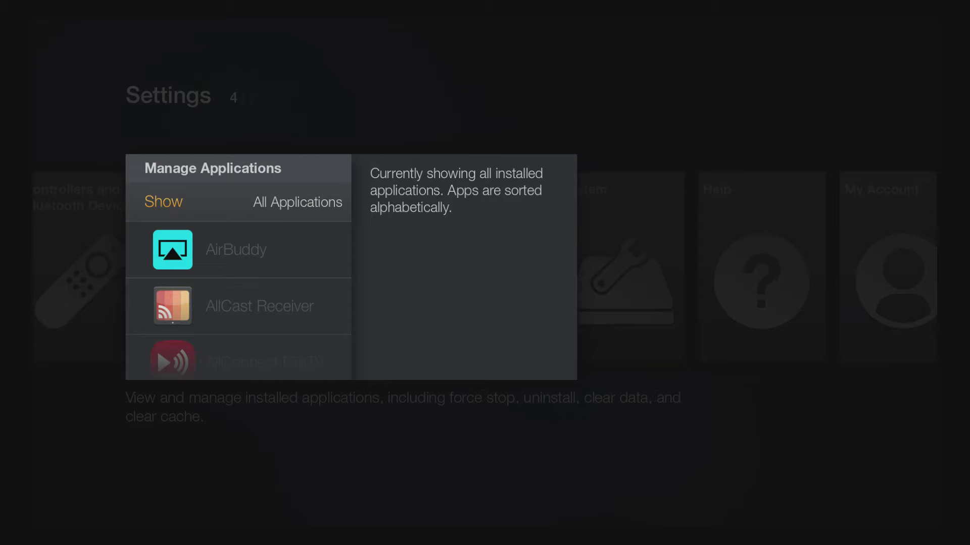
pyautogui.press('Down')
pyautogui.press('Down')
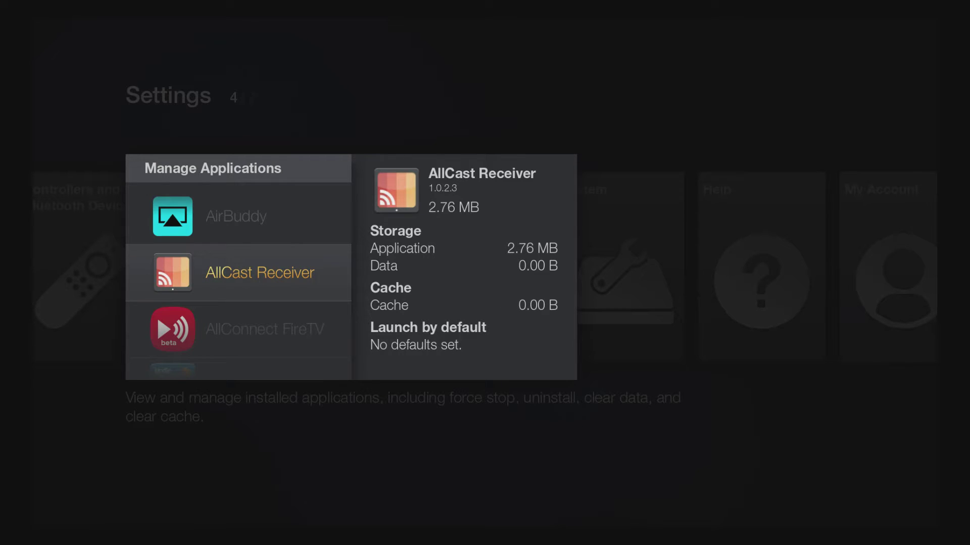
pyautogui.press('Down')
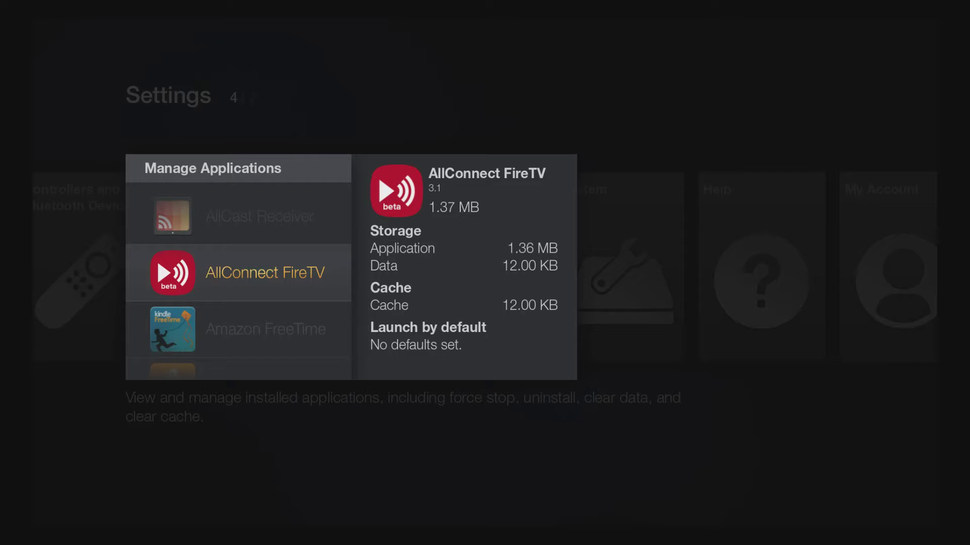
pyautogui.press('Down')
pyautogui.press('Down')
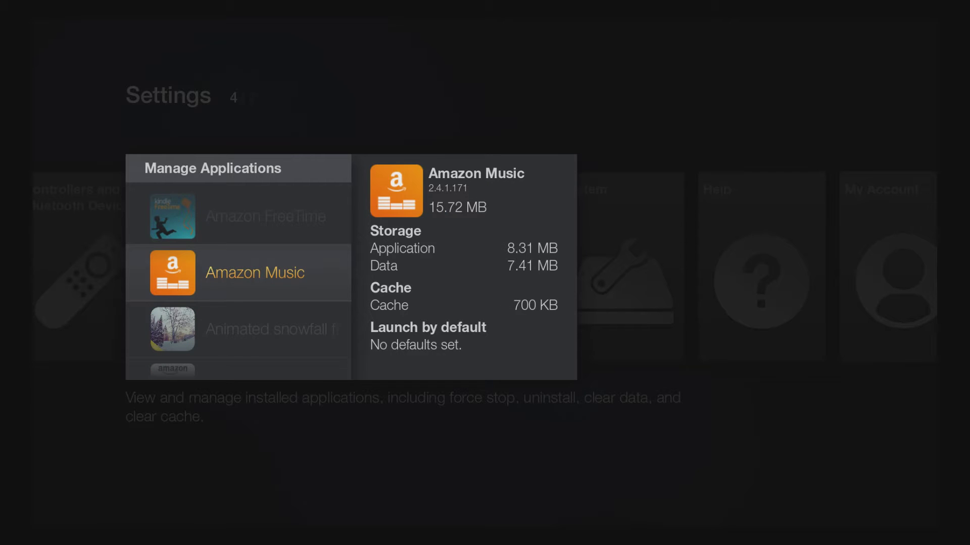
pyautogui.press('Down')
pyautogui.press('Down')
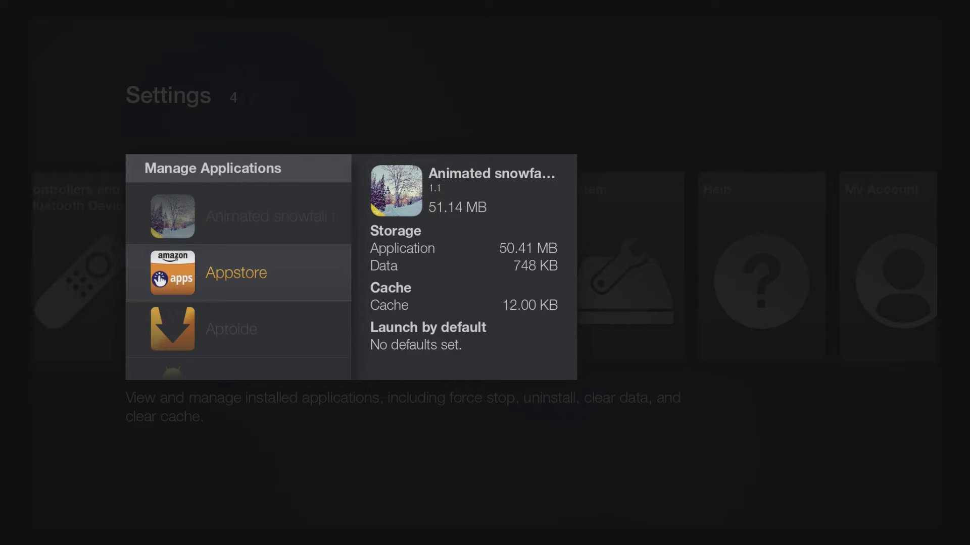
pyautogui.press('Down')
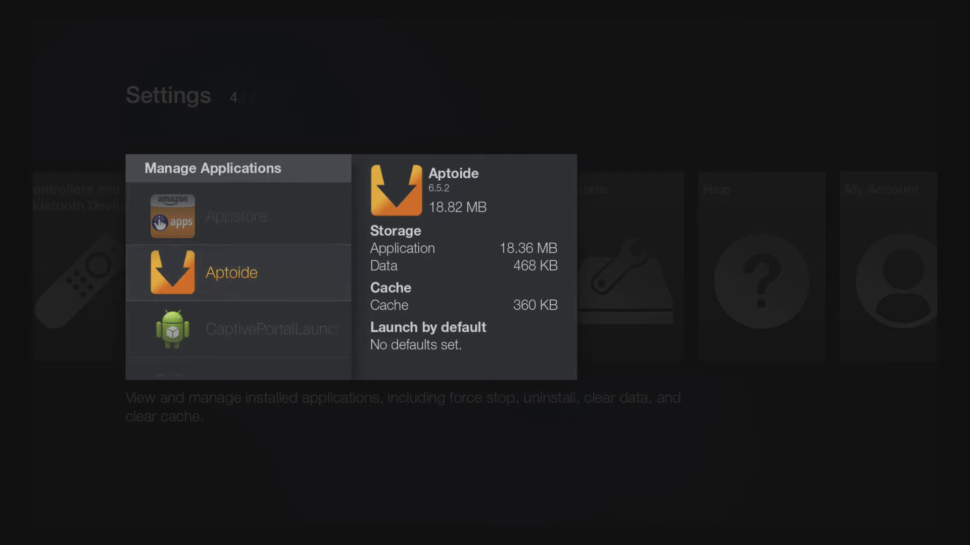
# - Review Aptoide's actions (force stop, uninstall) and launch the application
pyautogui.press('Return')
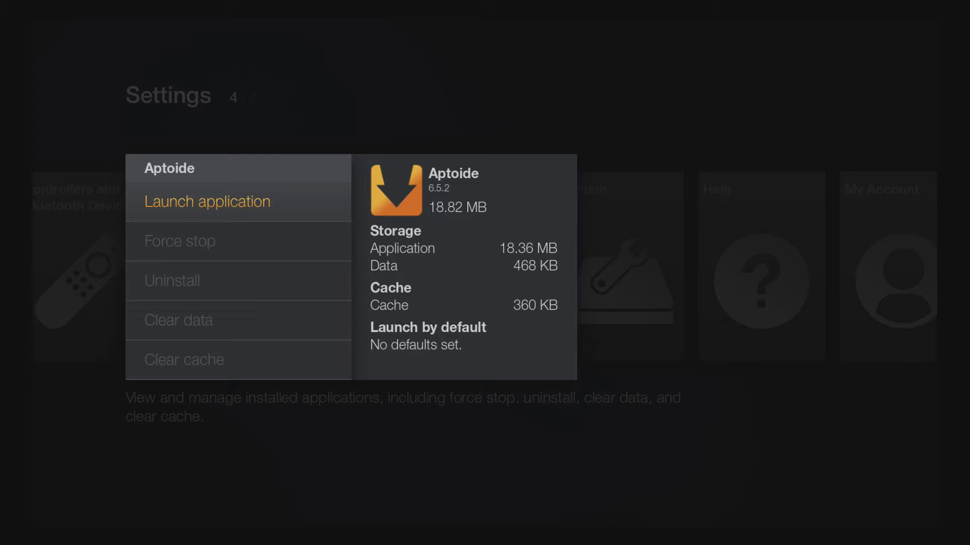
pyautogui.press('Down')
pyautogui.press('Down')
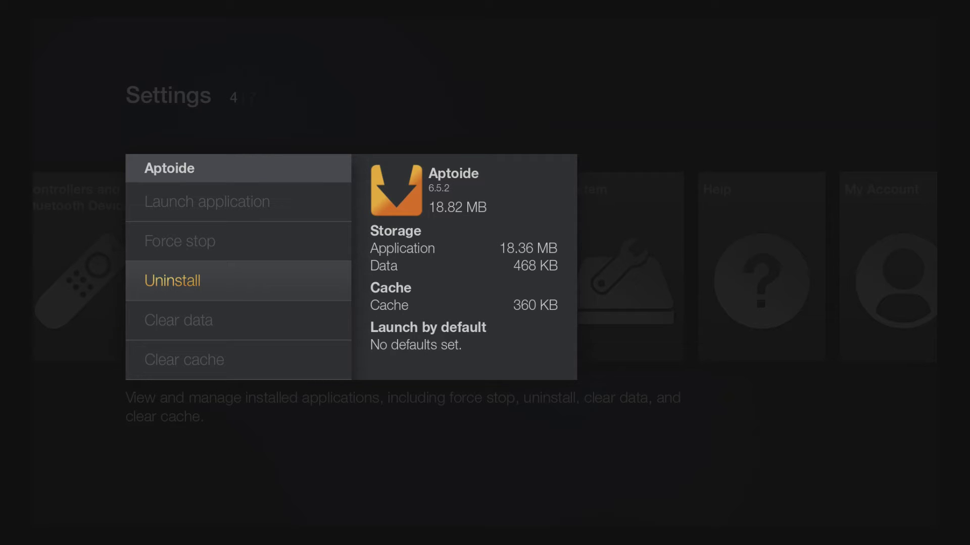
pyautogui.press('Down')
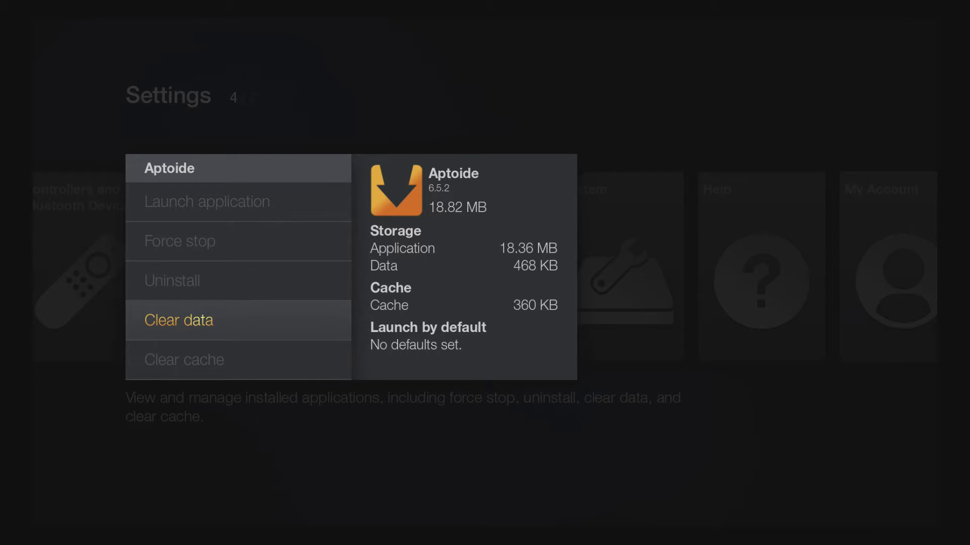
pyautogui.press('Up')
pyautogui.press('Up')
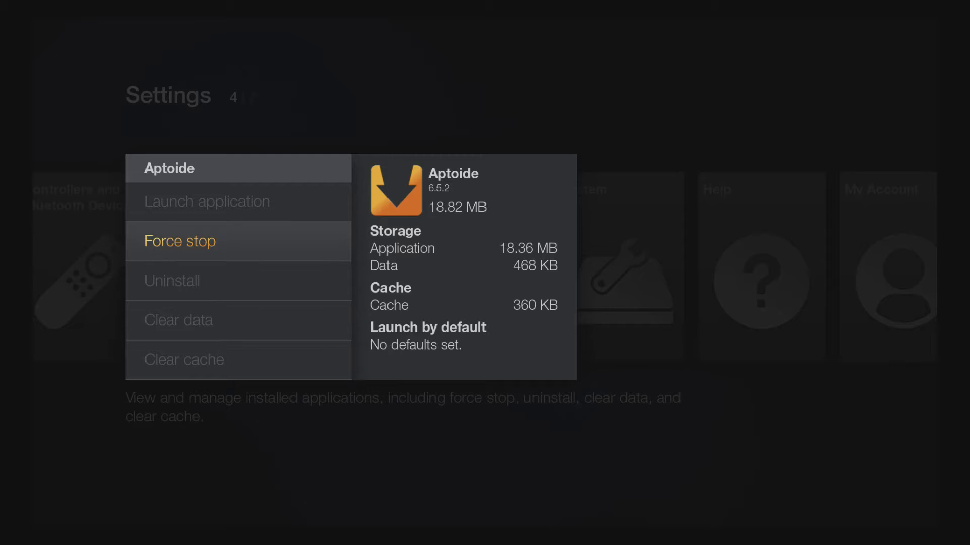
pyautogui.press('Up')
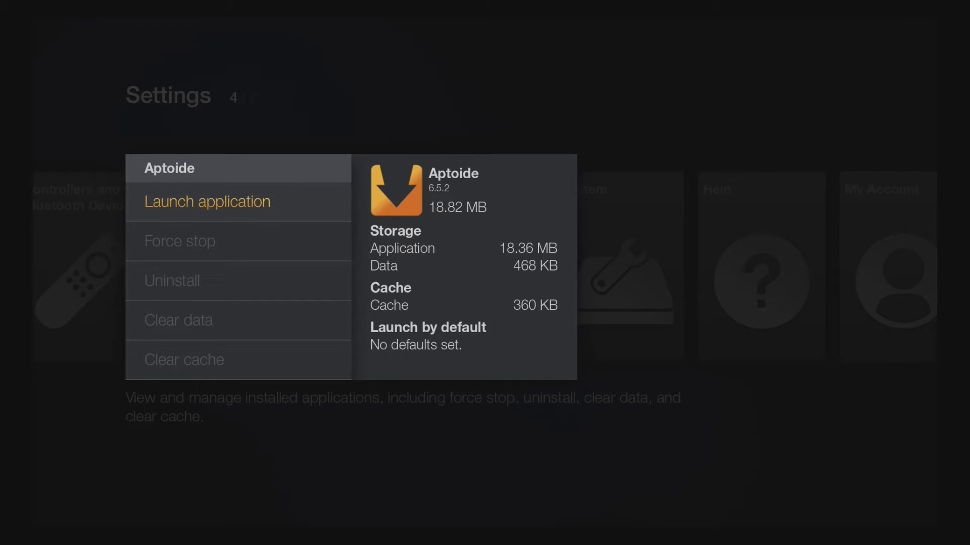
pyautogui.press('Return')
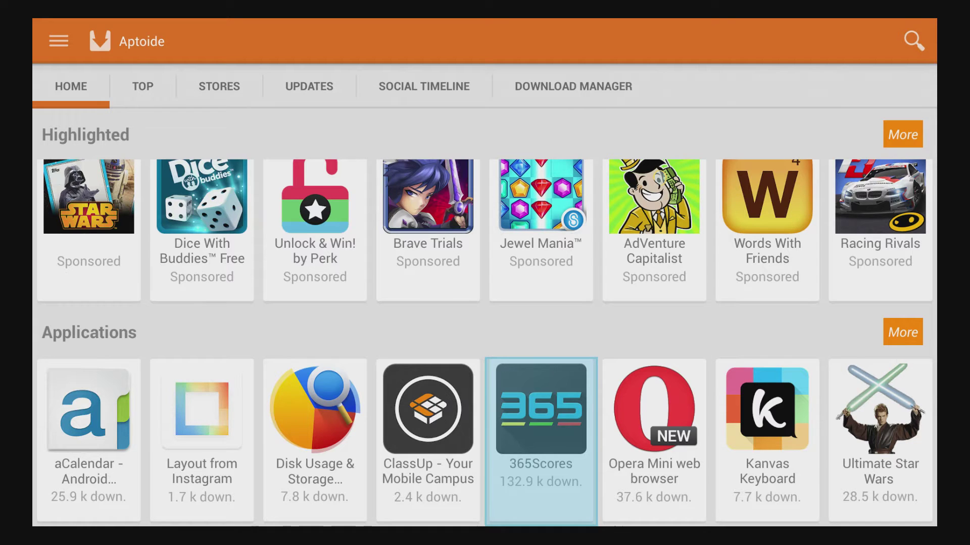
# - Browse Aptoide's home app and game rows and its Updates and Download Manager sections
pyautogui.press('Down')
pyautogui.press('Down')
pyautogui.press('Down')
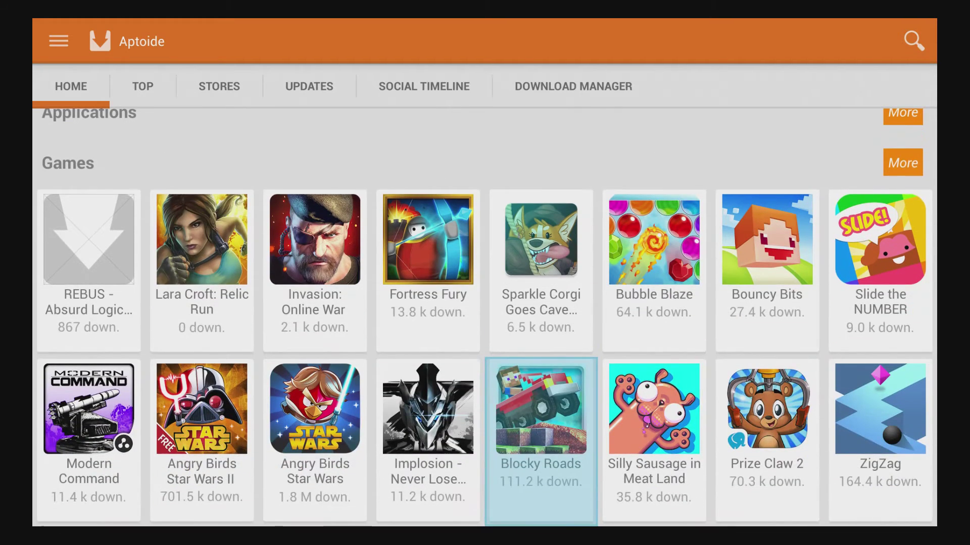
pyautogui.press('Up')
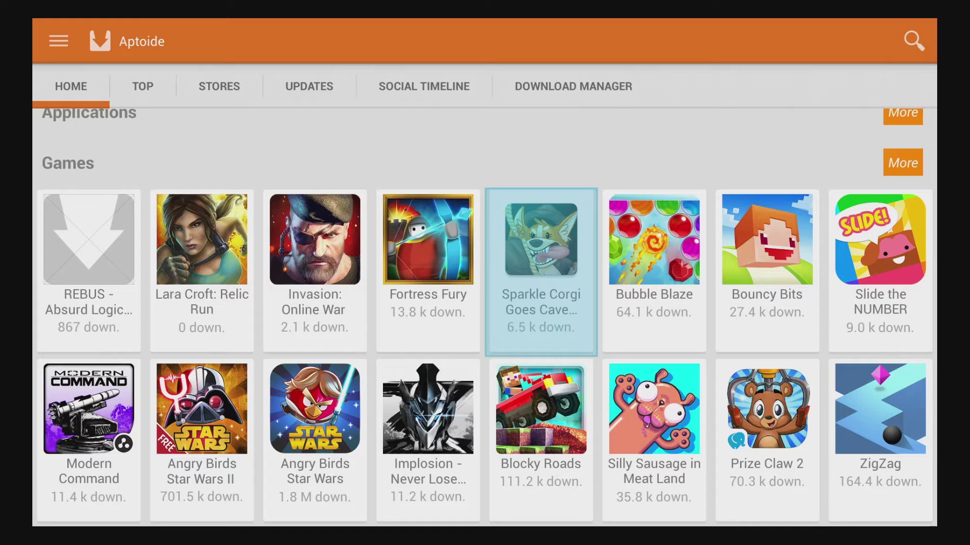
pyautogui.press('Up')
pyautogui.press('Up')
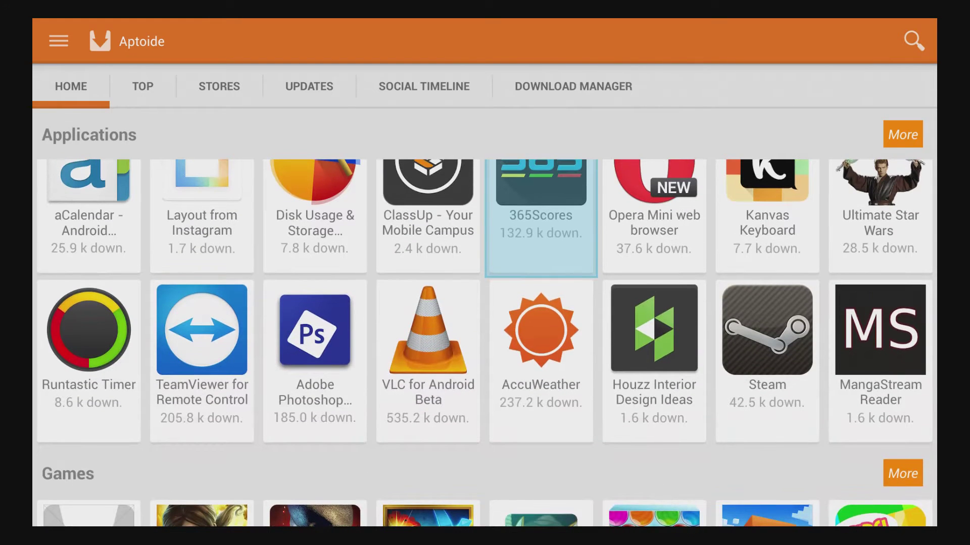
pyautogui.press('Up')
pyautogui.press('Left')
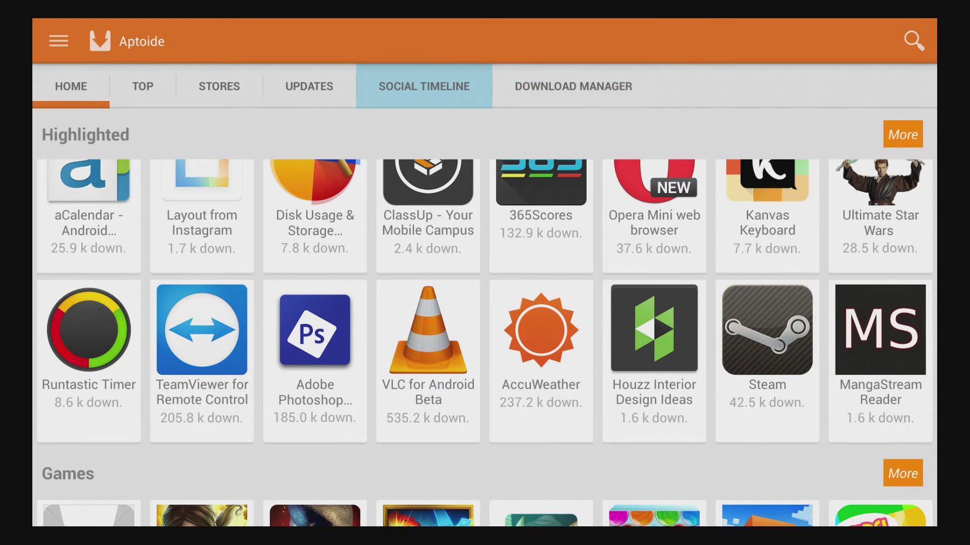
pyautogui.press('Left')
pyautogui.press('Right')
pyautogui.press('Right')
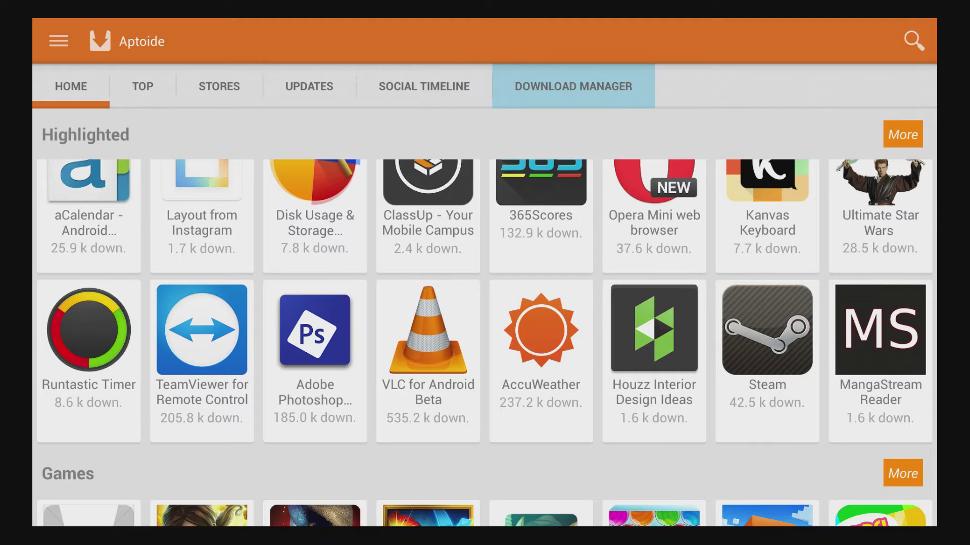
# - Switch to the TOP listing of local top apps and move to the search icon
pyautogui.press('Down')
pyautogui.press('Right')
pyautogui.press('Right')
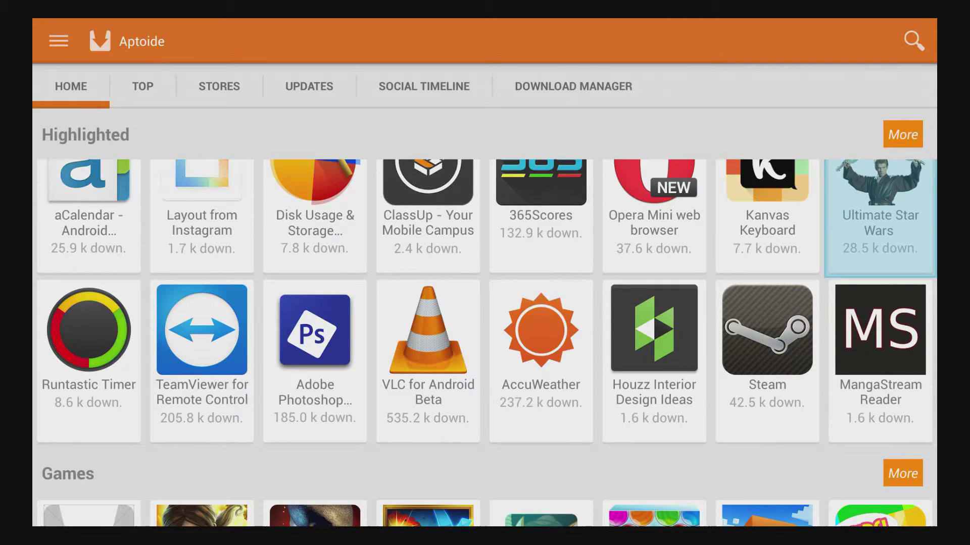
pyautogui.press('Right')
pyautogui.press('Up')
pyautogui.press('Up')
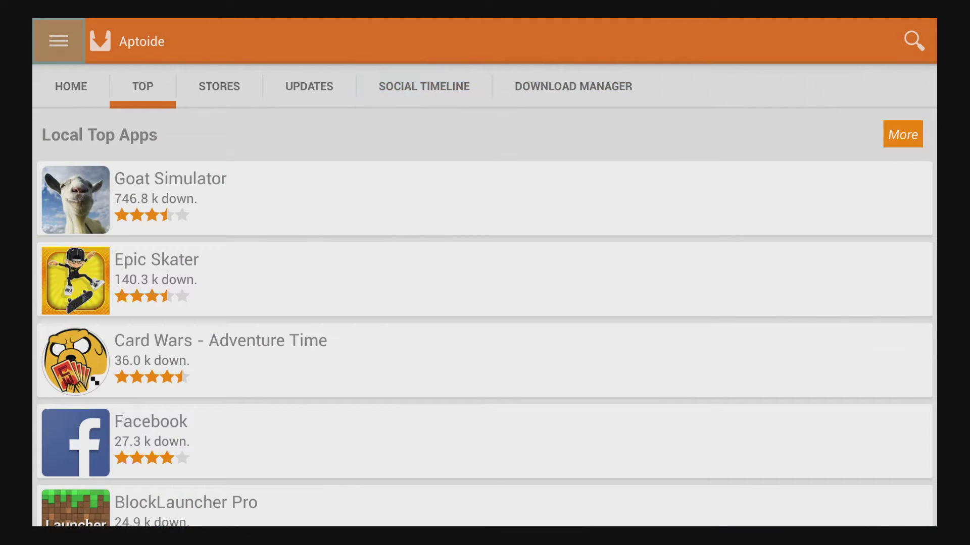
pyautogui.press('Down')
pyautogui.press('Right')
pyautogui.press('Right')
pyautogui.press('Right')
pyautogui.press('Right')
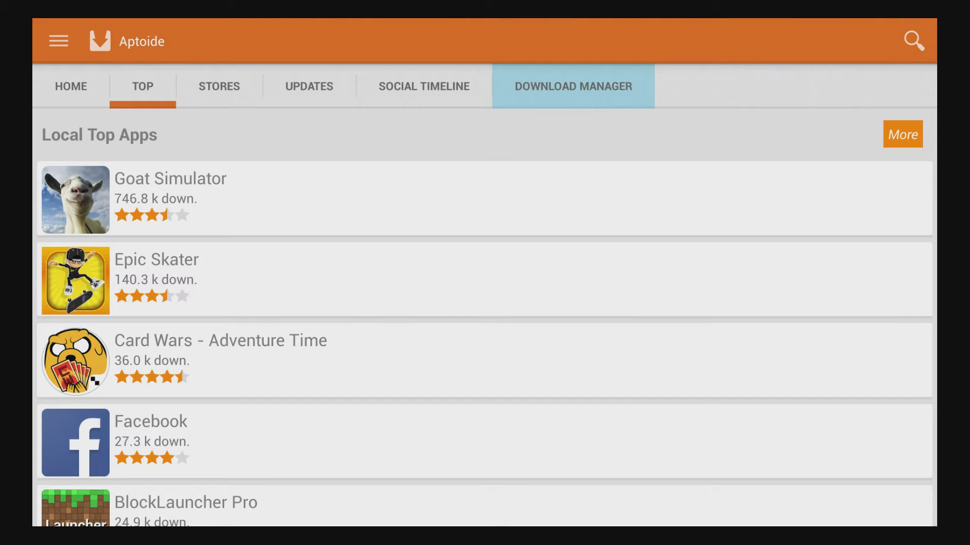
pyautogui.press('Up')
# - Open app search and enter the letter 't' on the on-screen keyboard
pyautogui.press('Return')
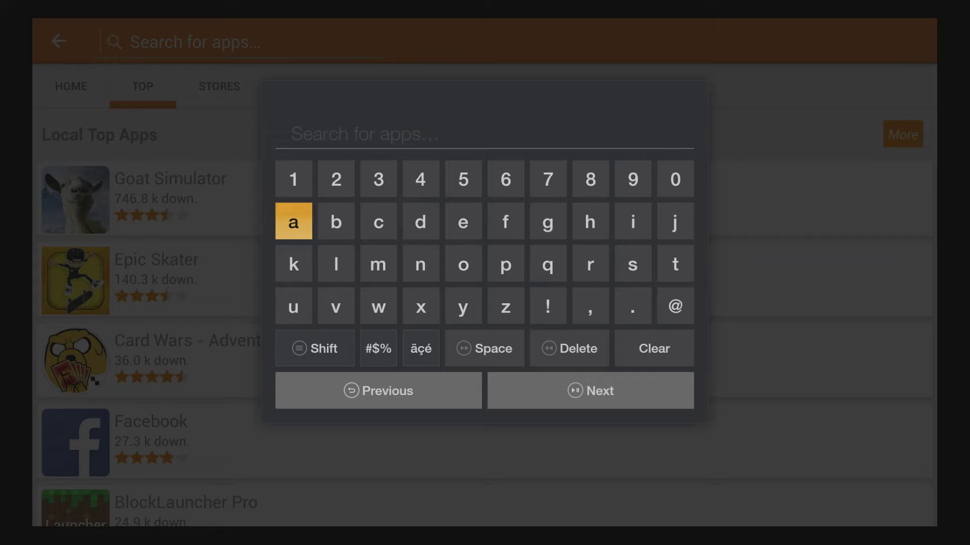
pyautogui.press('Right')
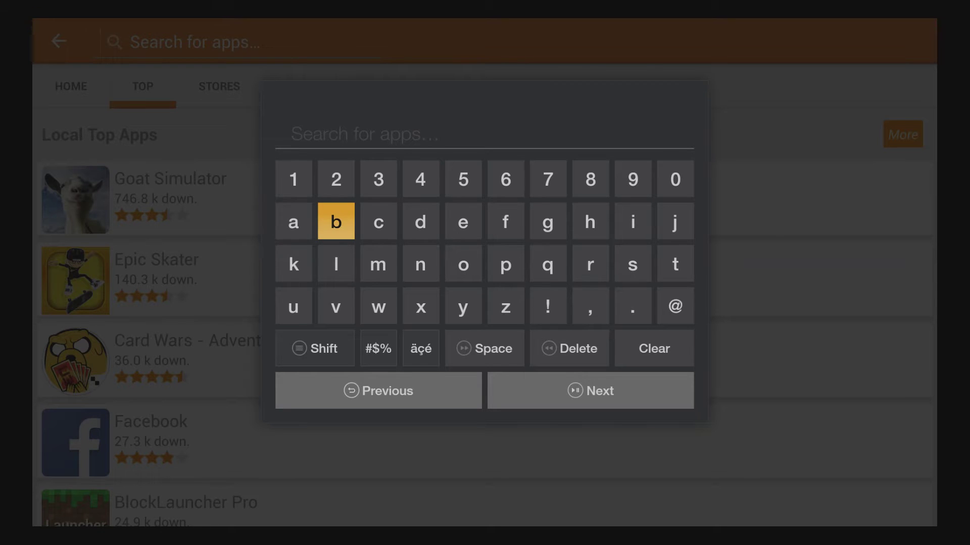
pyautogui.press('Right')
pyautogui.press('Right')
pyautogui.press('Right')
pyautogui.press('Right')
pyautogui.press('Right')
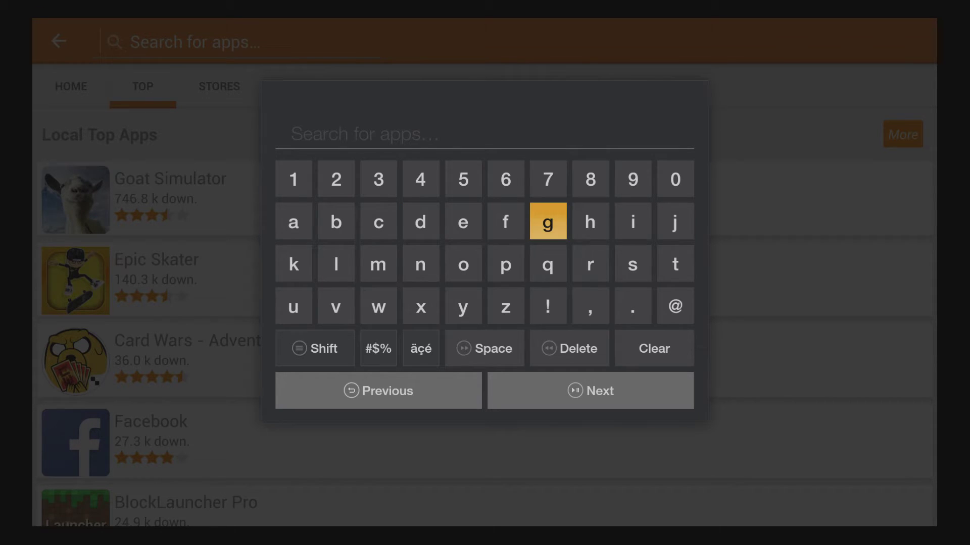
pyautogui.press('Right')
pyautogui.press('Right')
pyautogui.press('Right')
pyautogui.press('Down')
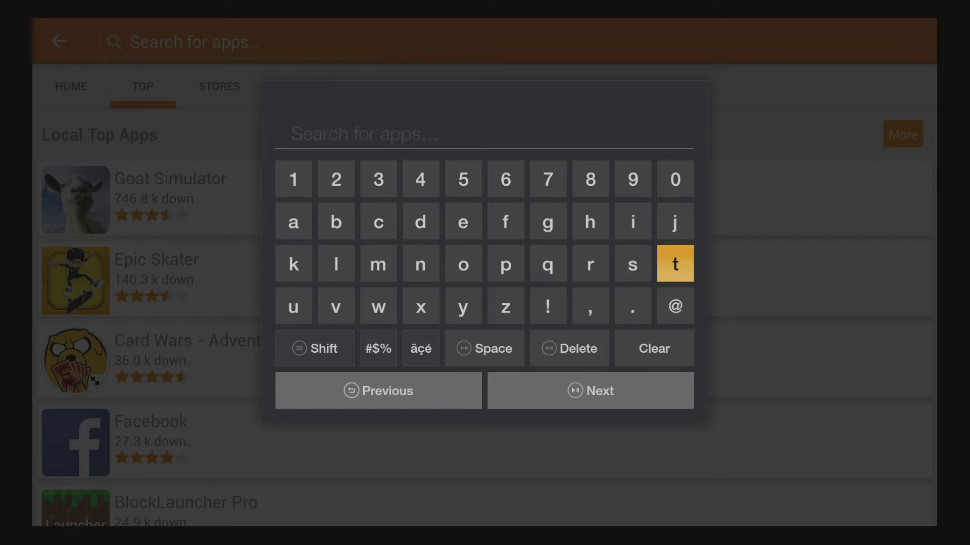
pyautogui.press('Return')
pyautogui.press('Left')
pyautogui.press('Left')
pyautogui.press('Left')
pyautogui.press('Left')
pyautogui.press('Left')
pyautogui.press('Left')
pyautogui.press('Left')
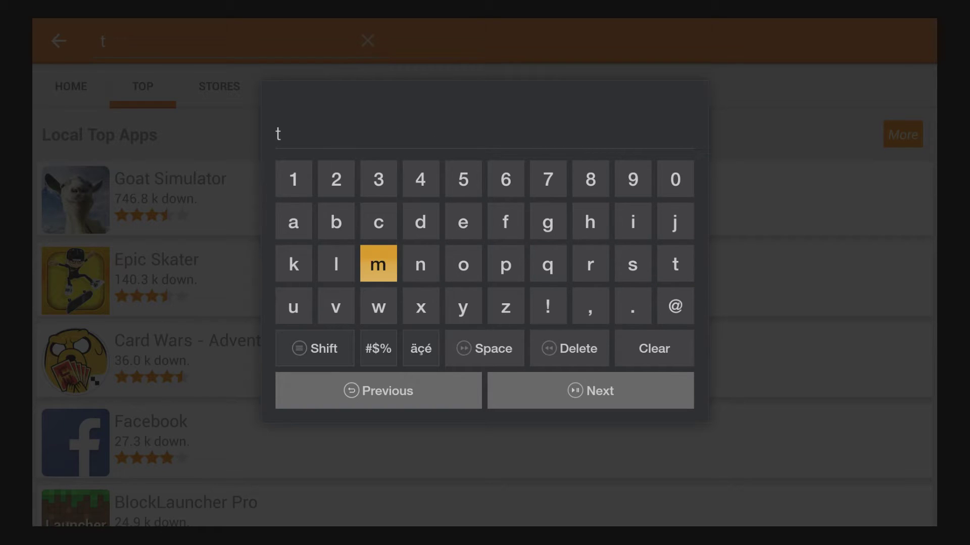
pyautogui.press('Left')
# - Add 'v', 'm' and 'c' to spell 'tvmc' and submit the search
pyautogui.press('Down')
pyautogui.press('Return')
pyautogui.press('Up')
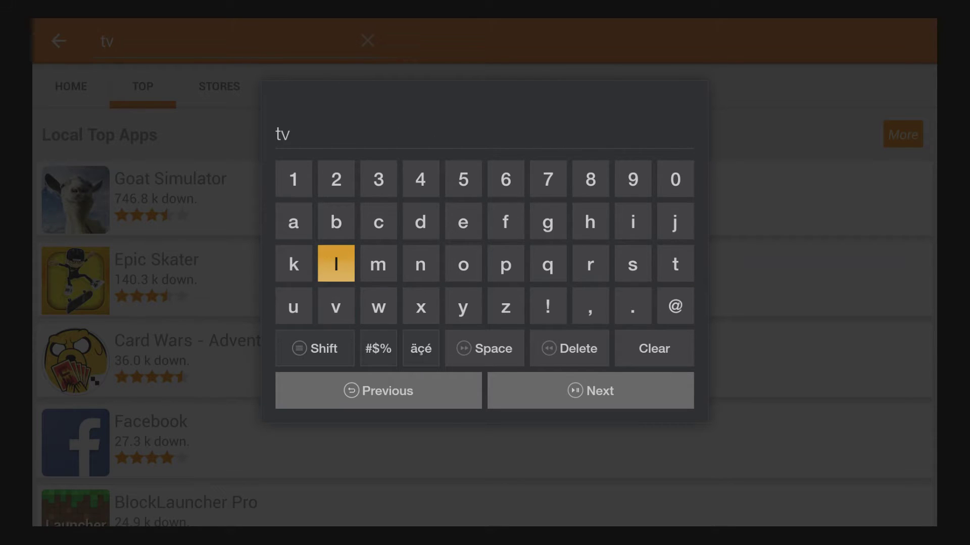
pyautogui.press('Right')
pyautogui.press('Return')
pyautogui.press('Up')
pyautogui.press('Return')
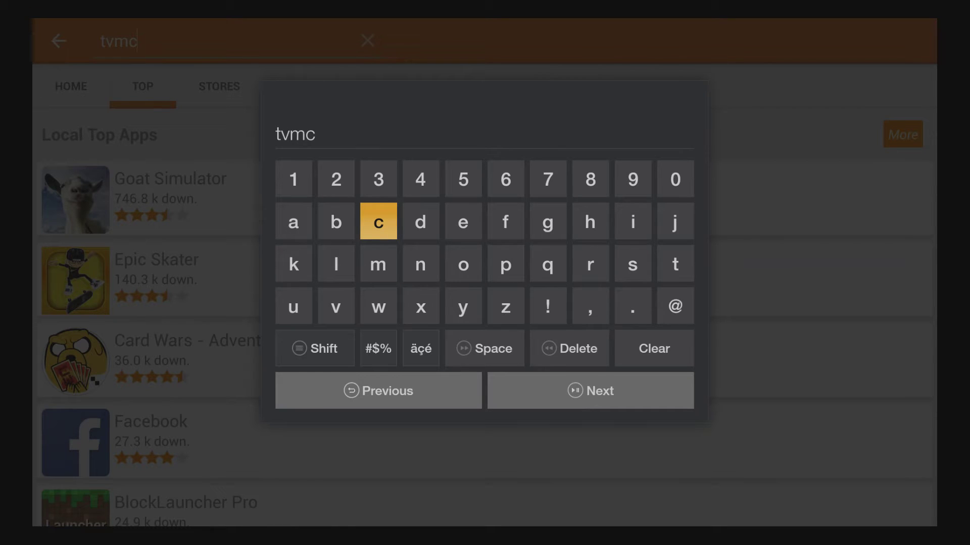
pyautogui.press('Down')
pyautogui.press('Down')
pyautogui.press('Down')
pyautogui.press('Down')
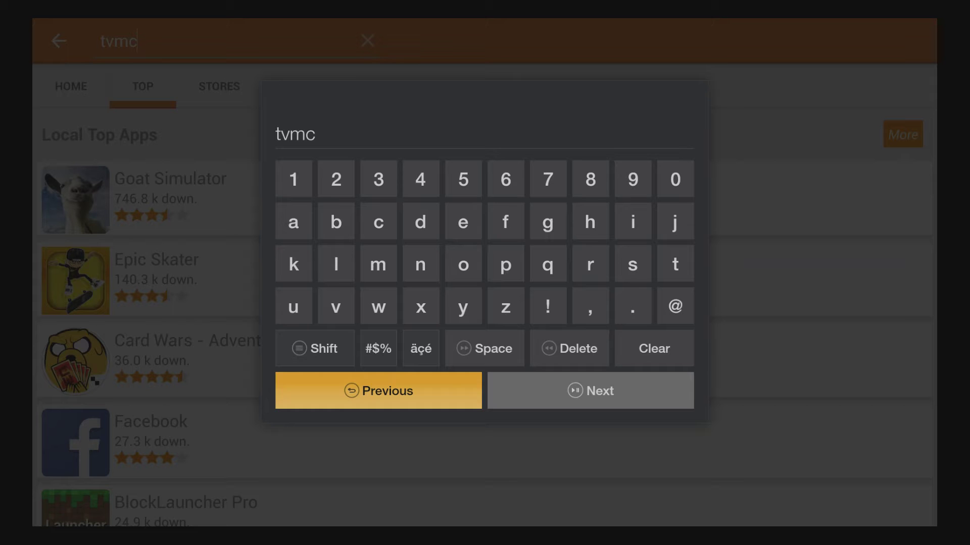
pyautogui.press('Right')
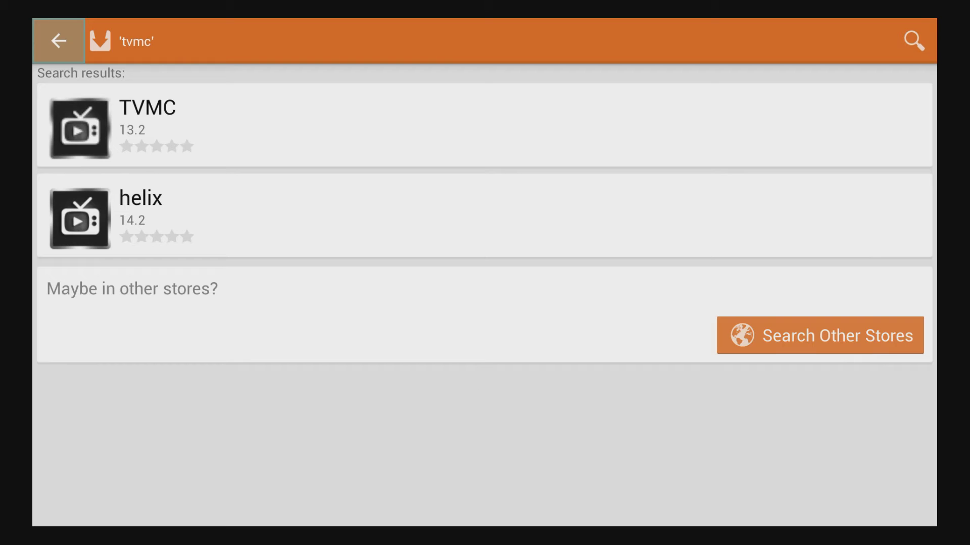
# - Open the helix result's app page from the tvmc search results
pyautogui.press('Down')
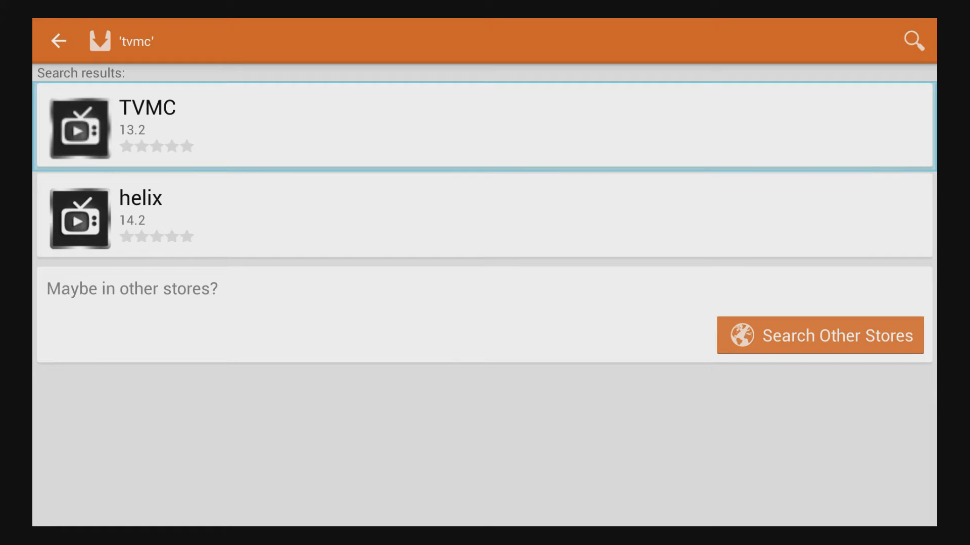
pyautogui.press('Down')
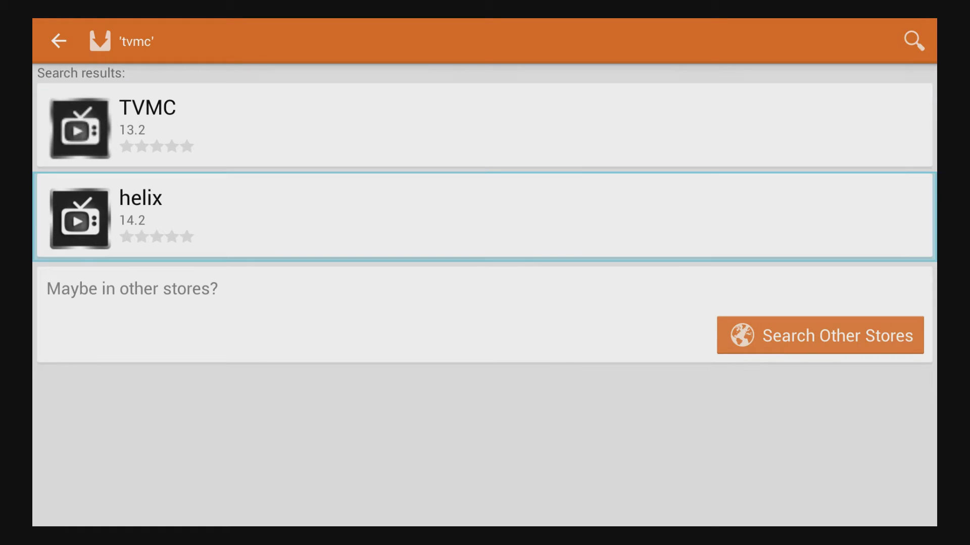
pyautogui.press('Up')
pyautogui.press('Down')
pyautogui.press('Return')
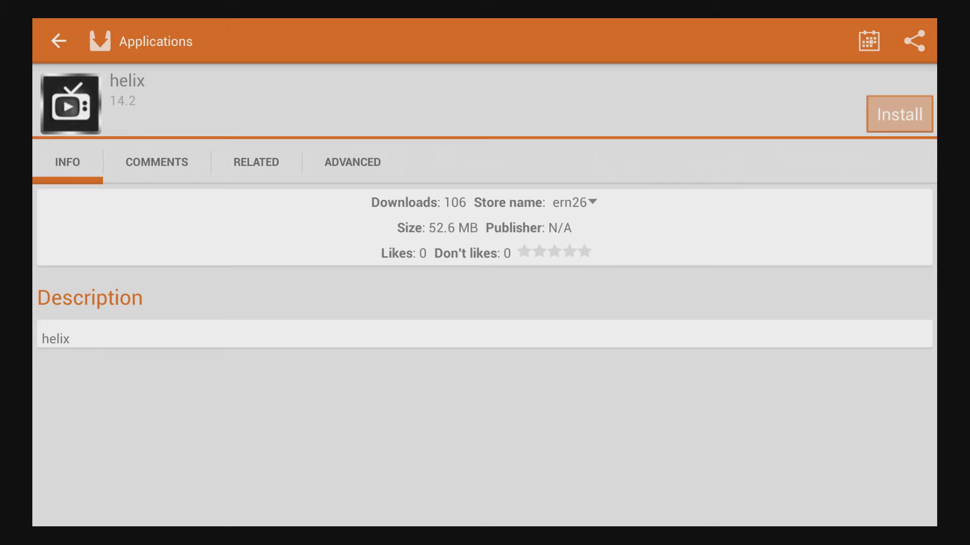
# - Start installing helix 14.2 and let the download reach the permissions prompt
pyautogui.press('Up')
pyautogui.press('Right')
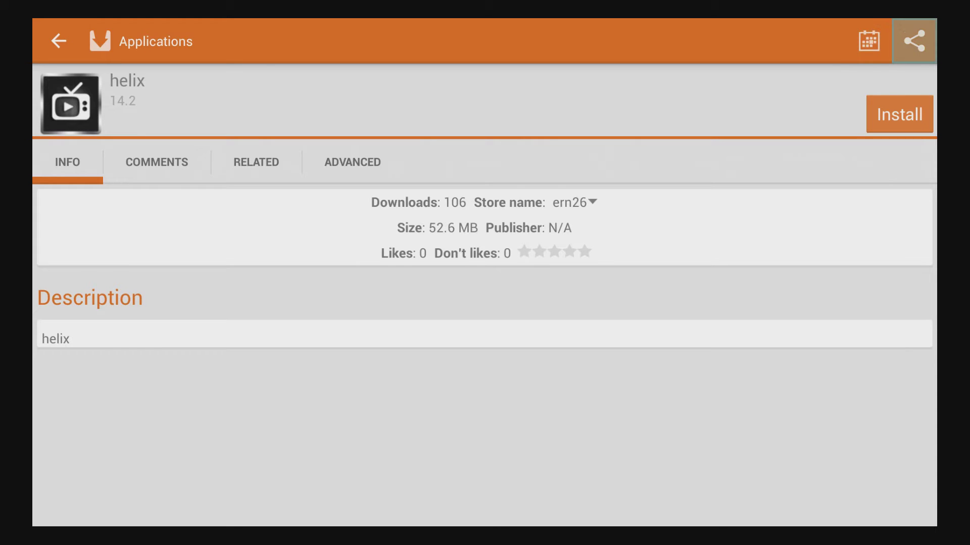
pyautogui.press('Down')
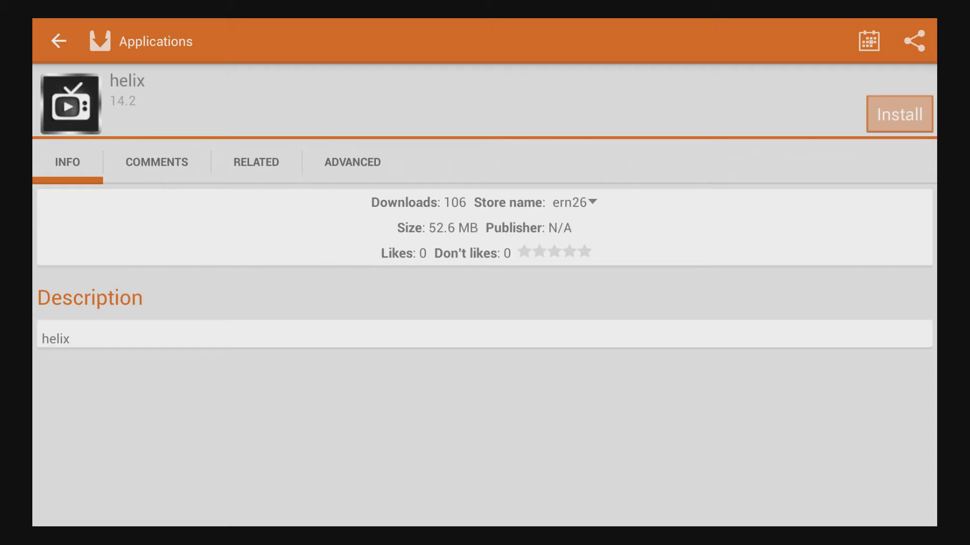
pyautogui.press('Return')
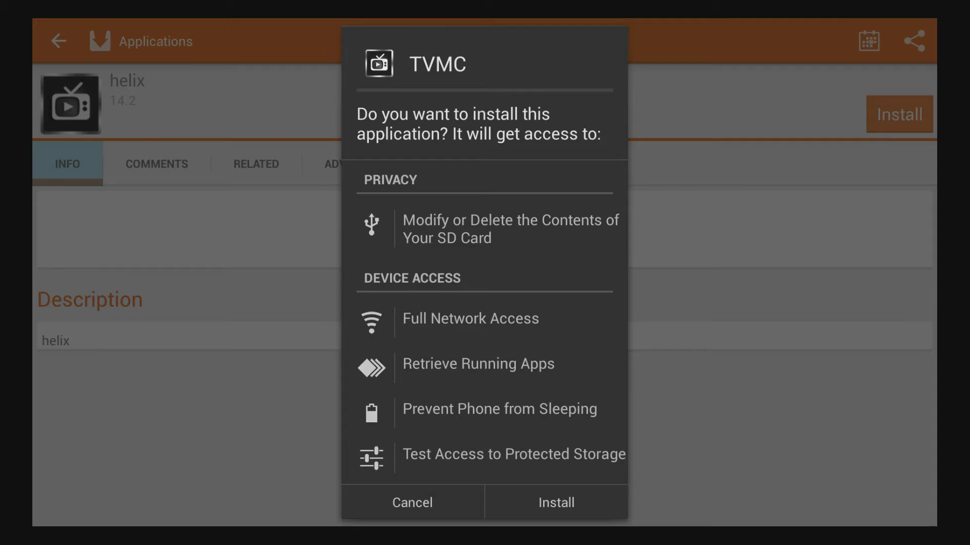
# - Accept the TVMC permissions prompt to install the app
pyautogui.press('Down')
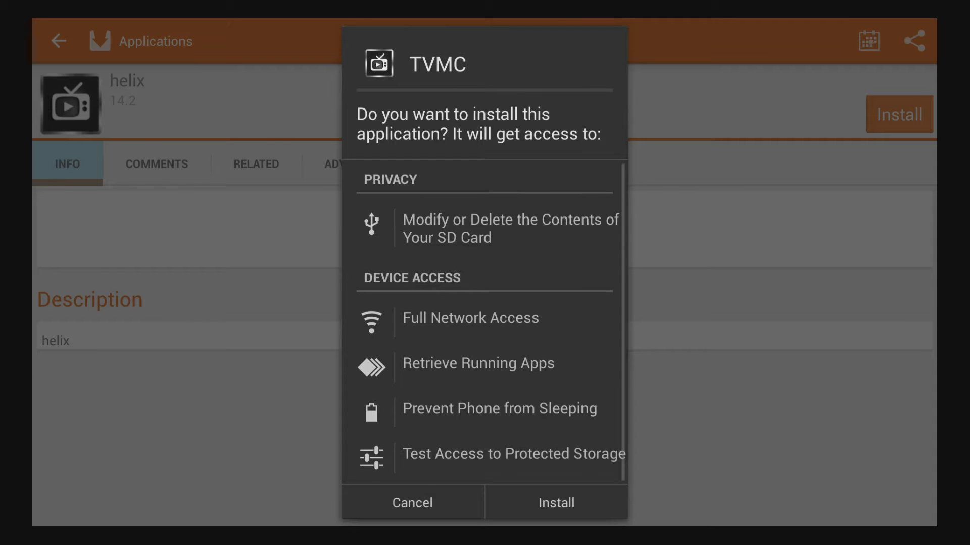
pyautogui.press('Down')
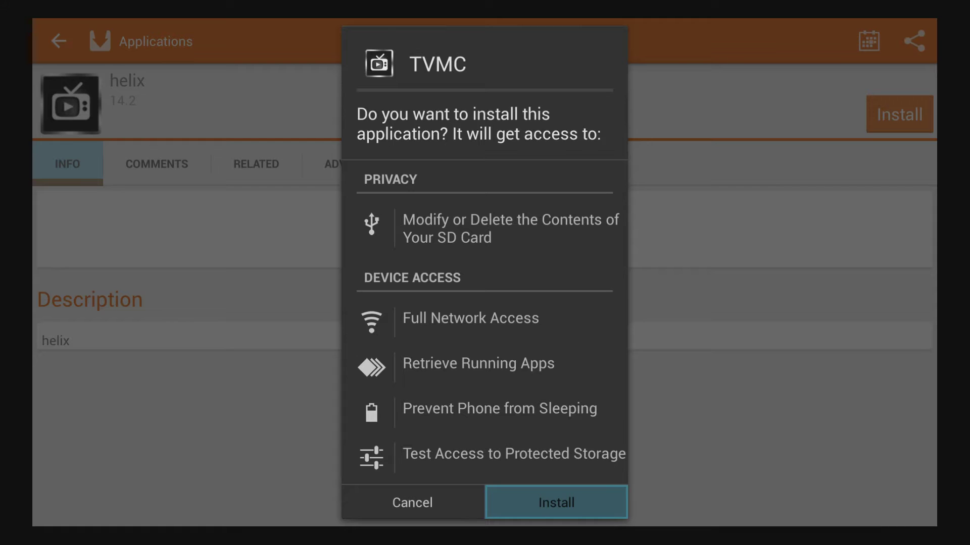
pyautogui.press('Return')
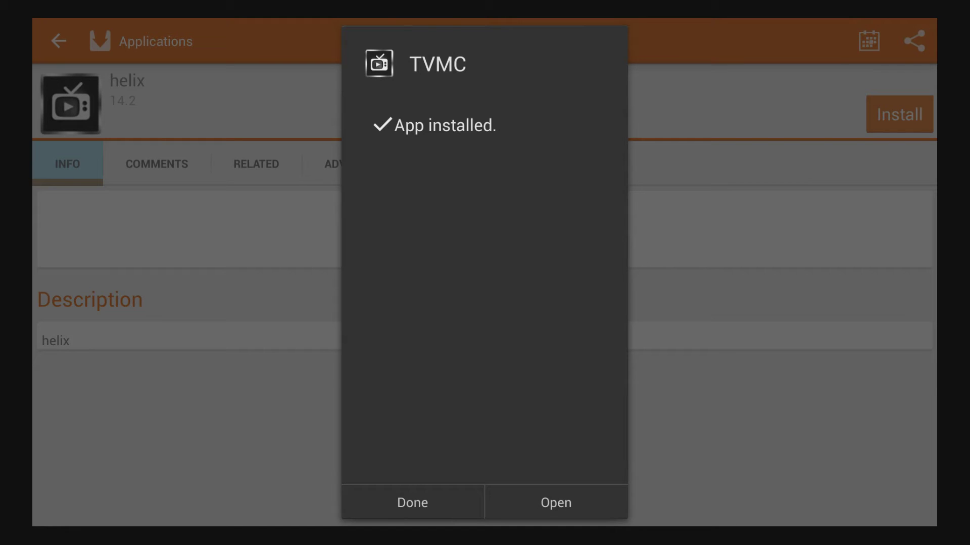
# - Dismiss the App installed confirmation with Done
pyautogui.press('Right')
pyautogui.press('Left')
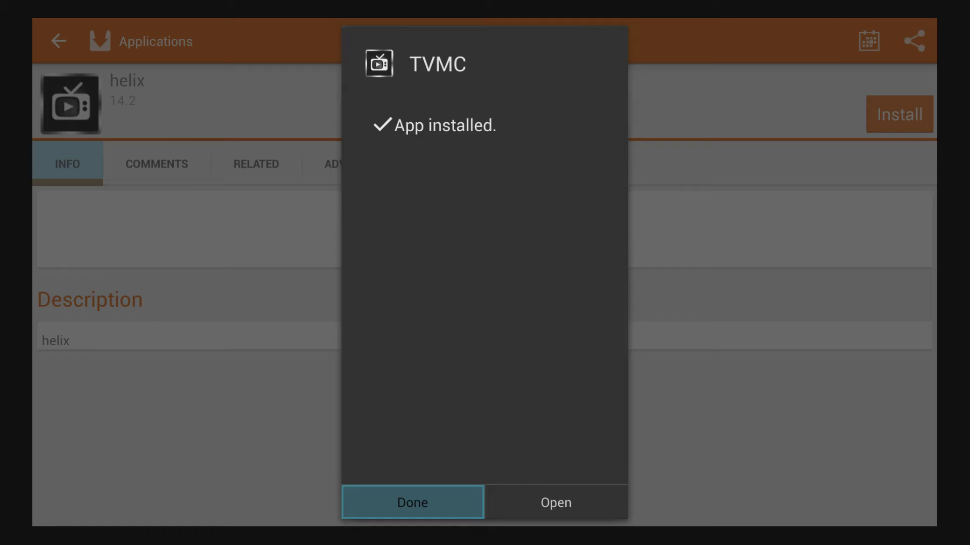
pyautogui.press('Right')
pyautogui.press('Left')
pyautogui.press('Return')
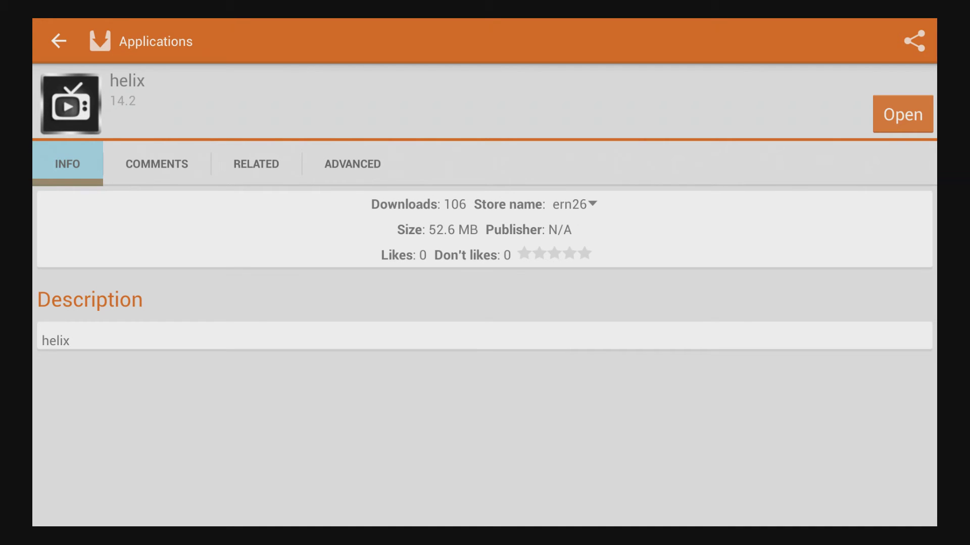
# - Return to Fire TV Home and move down the menu past Movies, Watchlist and Photos
pyautogui.press('Home')
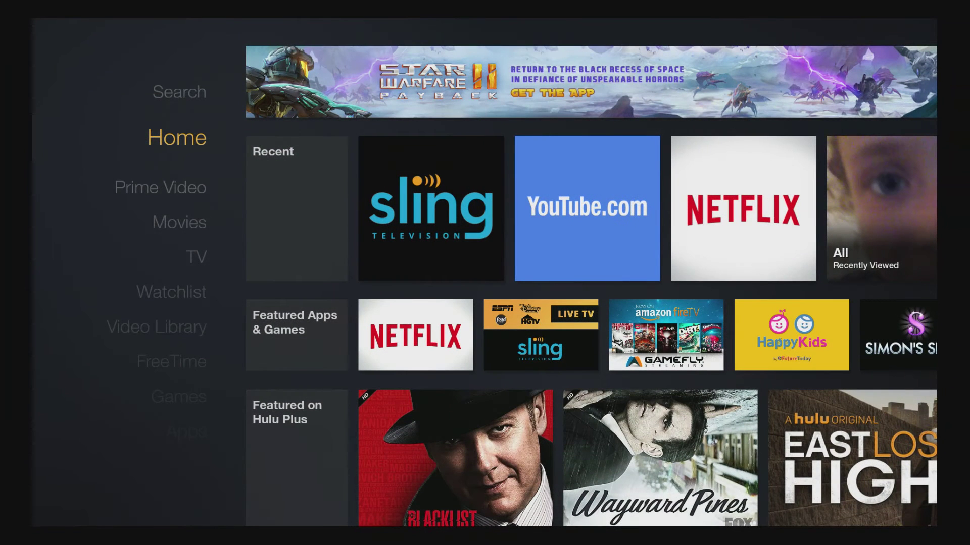
pyautogui.press('Down')
pyautogui.press('Down')
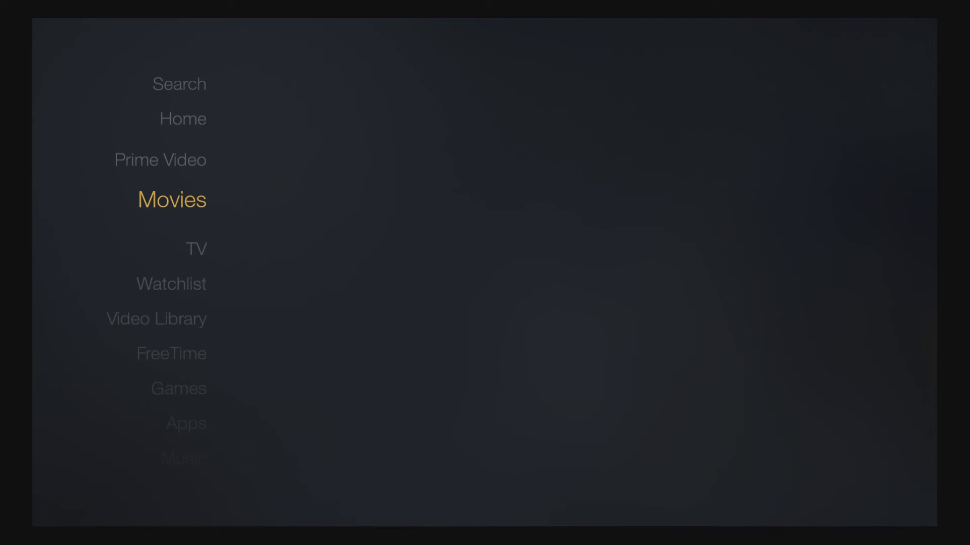
pyautogui.press('Down')
pyautogui.press('Down')
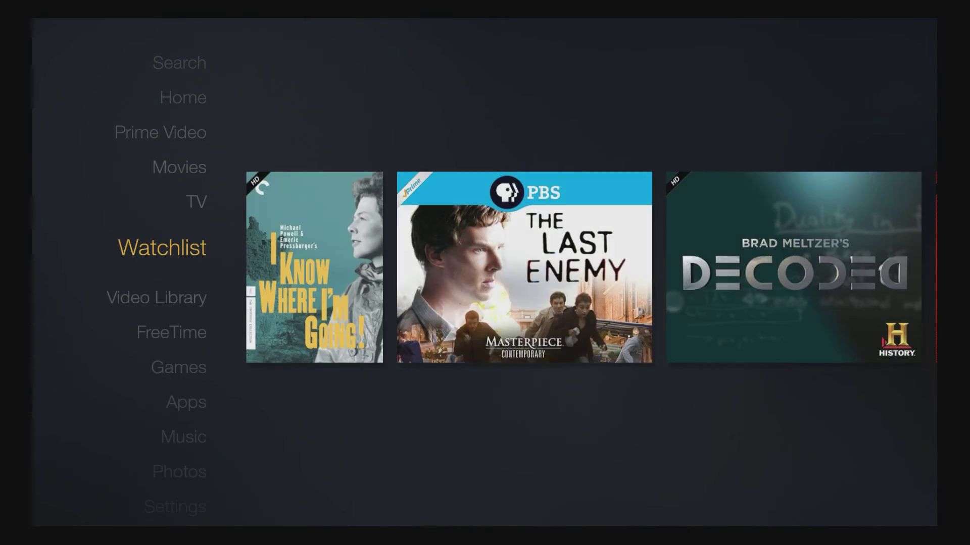
pyautogui.press('Down')
pyautogui.press('Down')
pyautogui.press('Down')
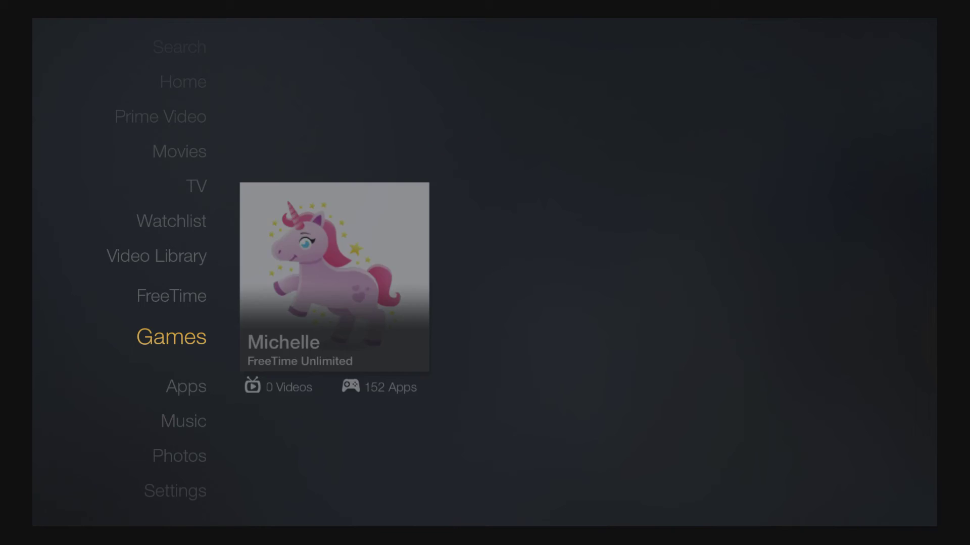
pyautogui.press('Down')
pyautogui.press('Down')
pyautogui.press('Down')
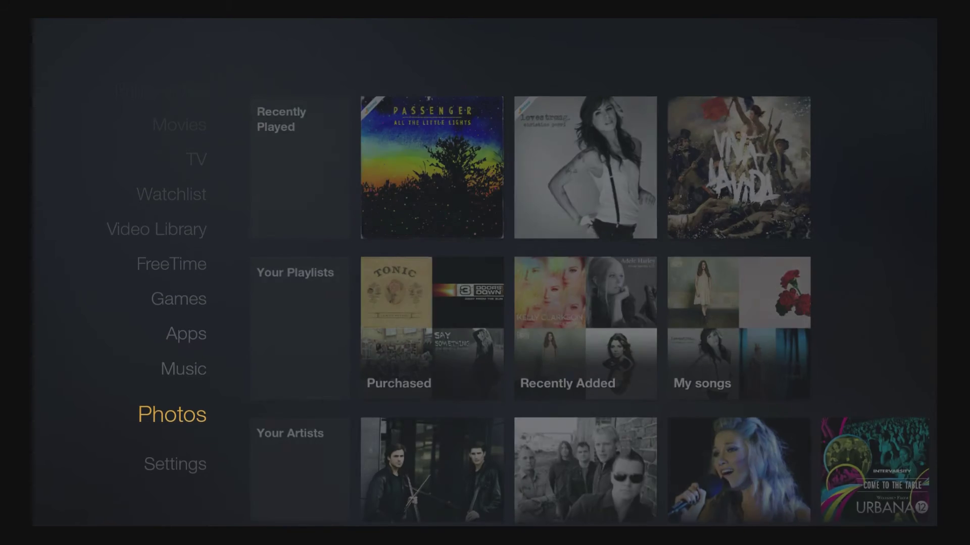
pyautogui.press('Down')
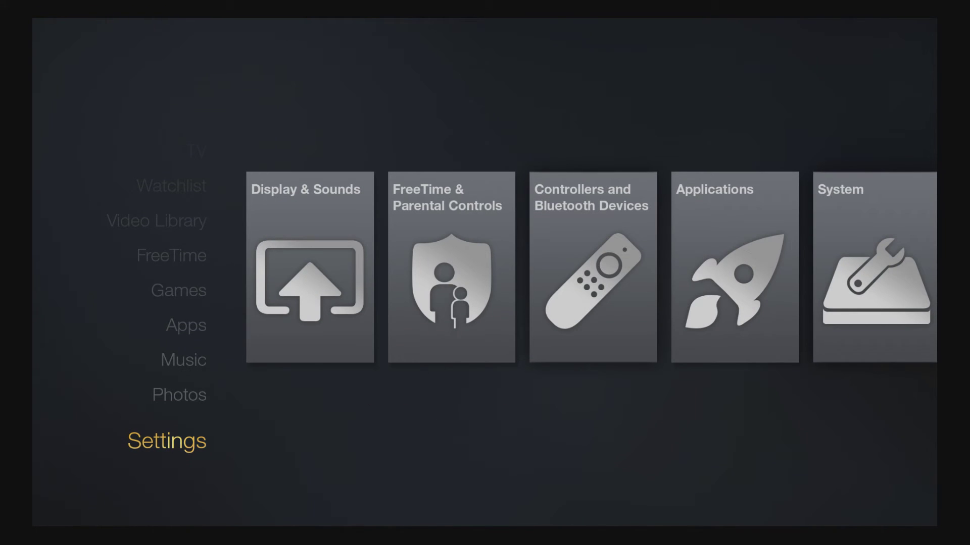
# - In Settings, expand Applications and reach Manage Installed Applications
pyautogui.press('Right')
pyautogui.press('Right')
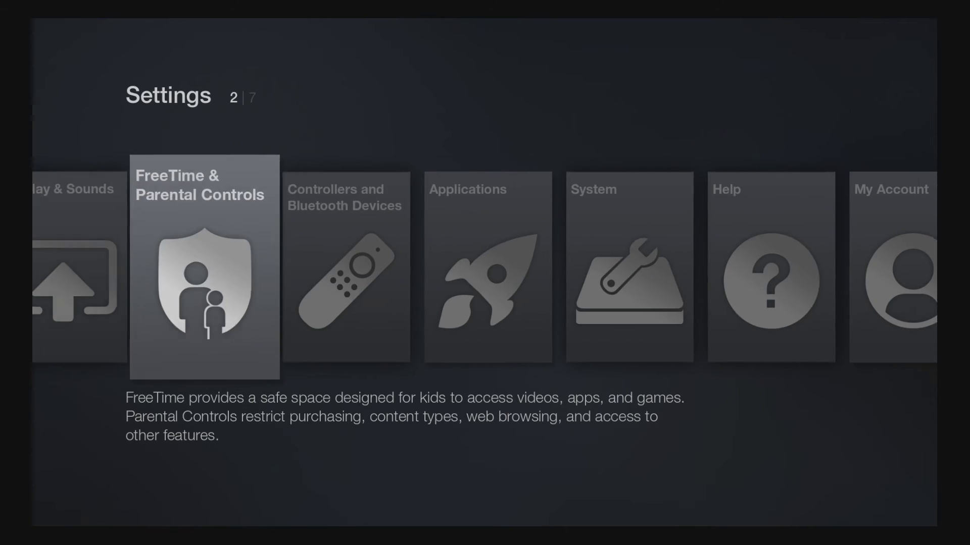
pyautogui.press('Right')
pyautogui.press('Right')
pyautogui.press('Right')
pyautogui.press('Left')
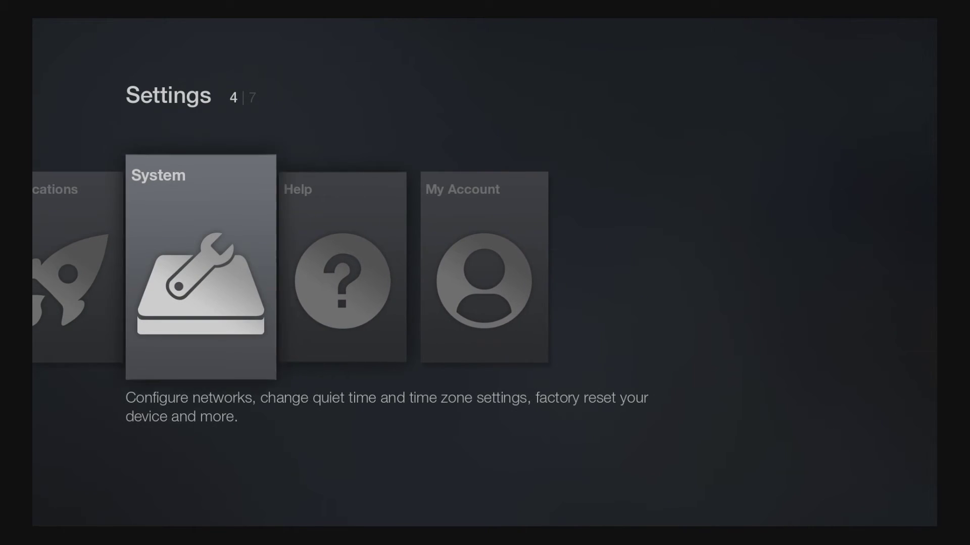
pyautogui.press('Return')
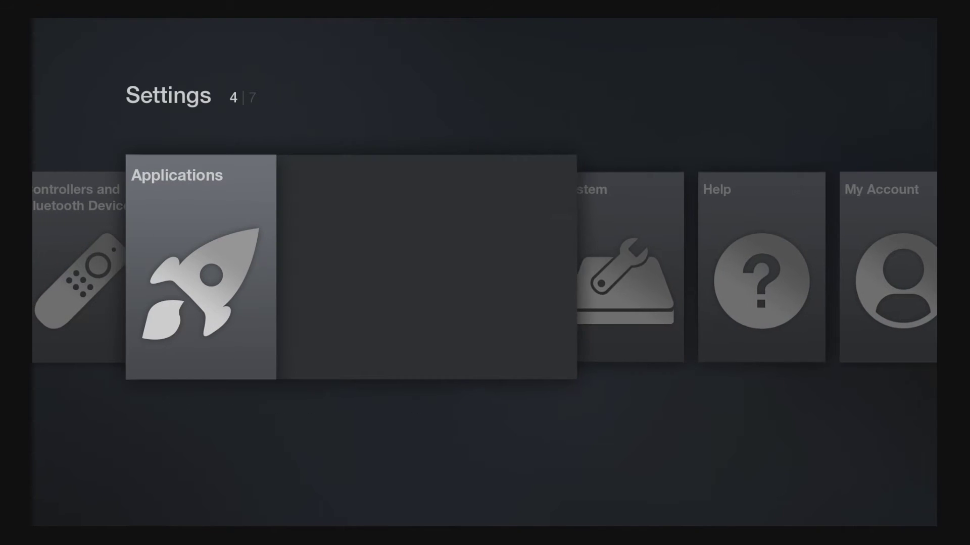
pyautogui.press('Down')
pyautogui.press('Down')
pyautogui.press('Down')
pyautogui.press('Down')
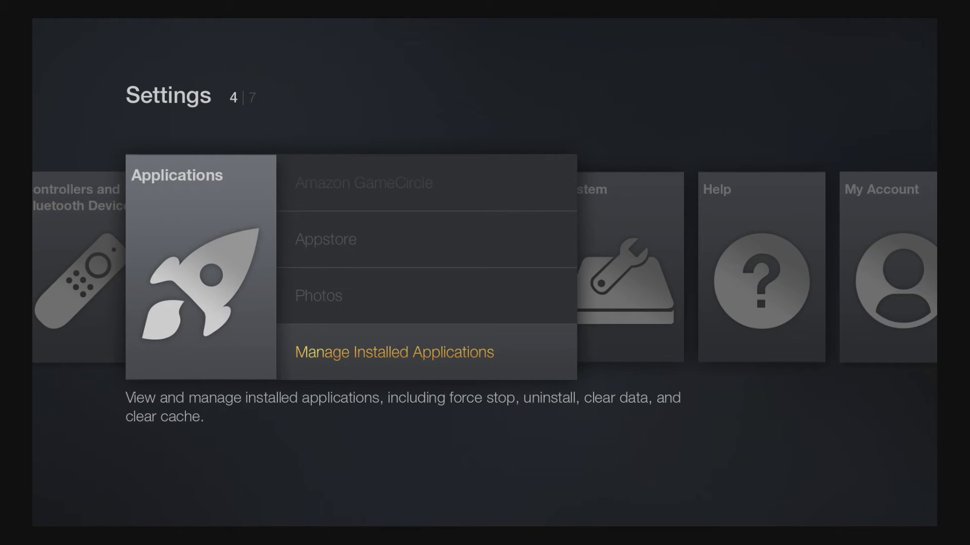
# - Scroll the installed apps list down to TVMC 14.2 and open its actions menu
pyautogui.press('Return')
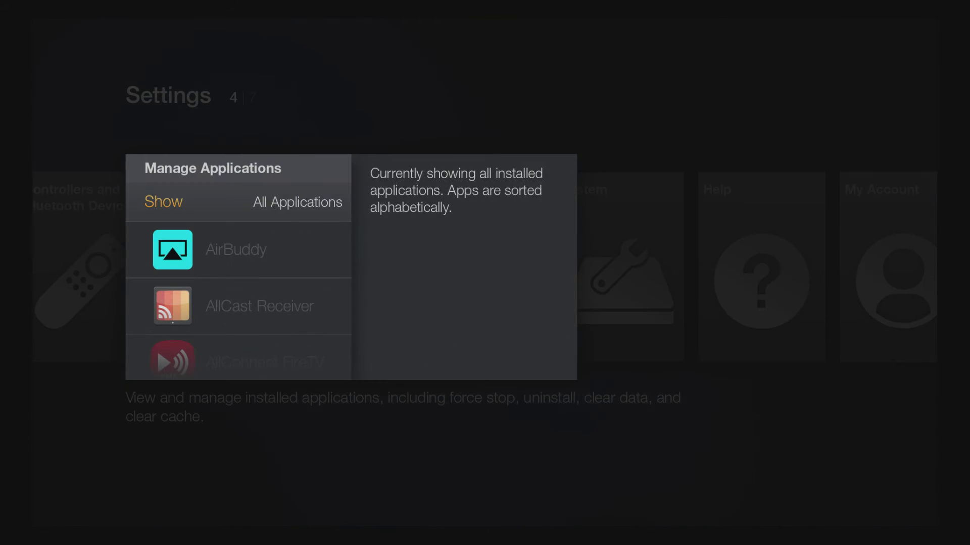
pyautogui.press('Down')
pyautogui.press('Down')
pyautogui.press('Down')
pyautogui.press('Down')
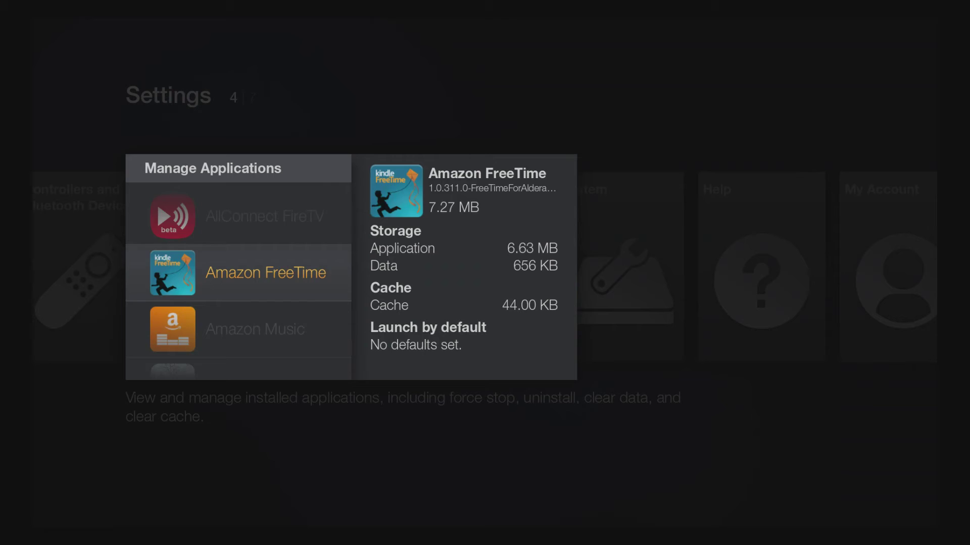
pyautogui.press('Down')
pyautogui.press('Down')
pyautogui.press('Down')
pyautogui.press('Down')
pyautogui.press('Down')
pyautogui.press('Down')
pyautogui.press('Down')
pyautogui.press('Down')
pyautogui.press('Down')
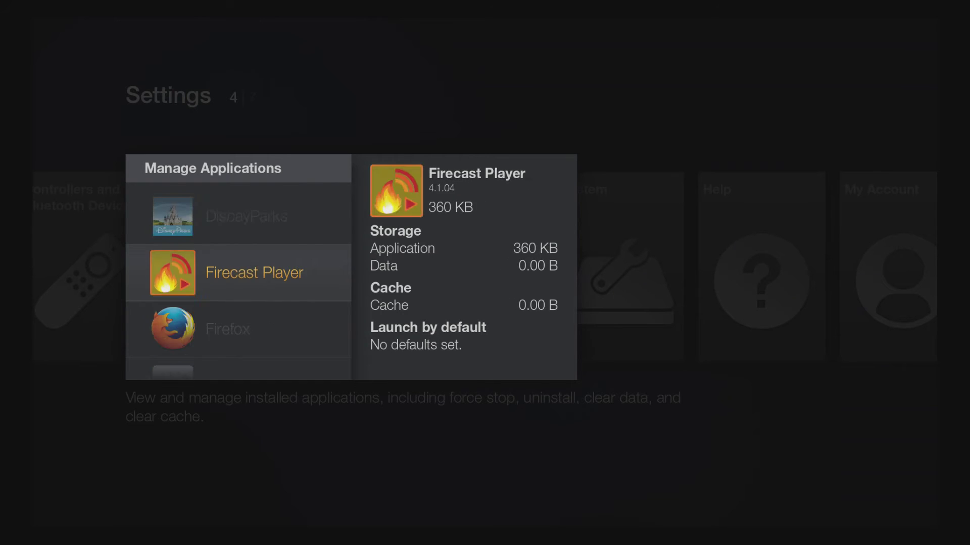
pyautogui.press('Down')
pyautogui.press('Down')
pyautogui.press('Down')
pyautogui.press('Down')
pyautogui.press('Down')
pyautogui.press('Down')
pyautogui.press('Down')
pyautogui.press('Down')
pyautogui.press('Down')
pyautogui.press('Down')
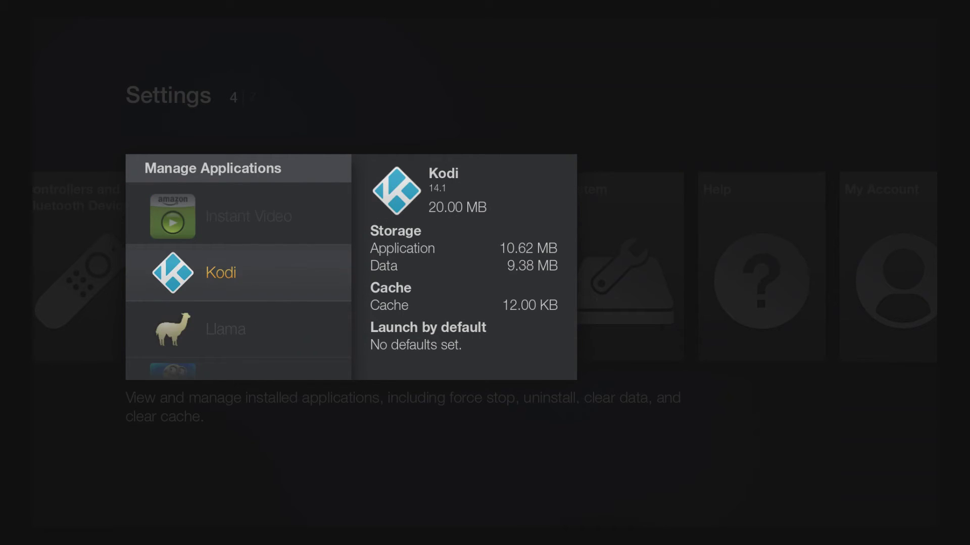
pyautogui.press('Down')
pyautogui.press('Down')
pyautogui.press('Down')
pyautogui.press('Down')
pyautogui.press('Down')
pyautogui.press('Down')
pyautogui.press('Down')
pyautogui.press('Down')
pyautogui.press('Down')
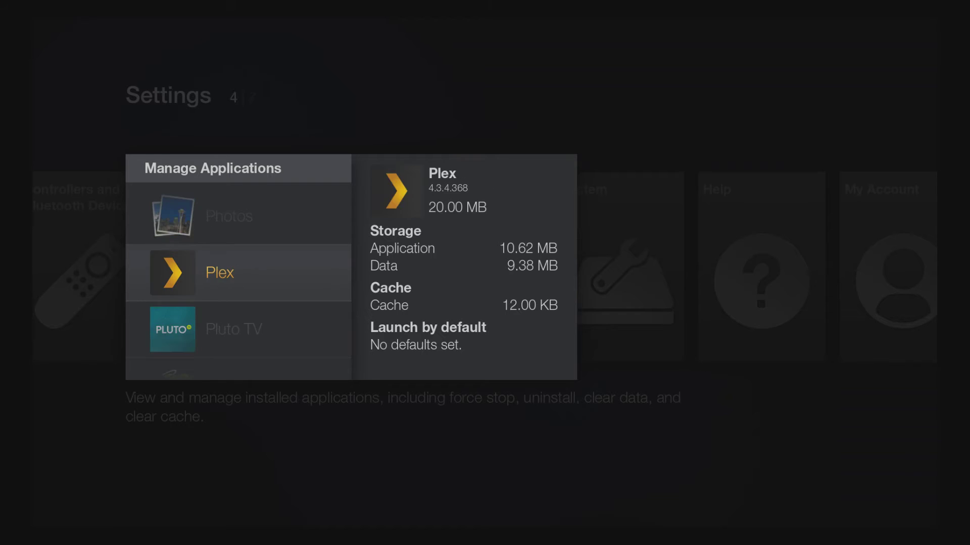
pyautogui.press('Down')
pyautogui.press('Down')
pyautogui.press('Down')
pyautogui.press('Down')
pyautogui.press('Down')
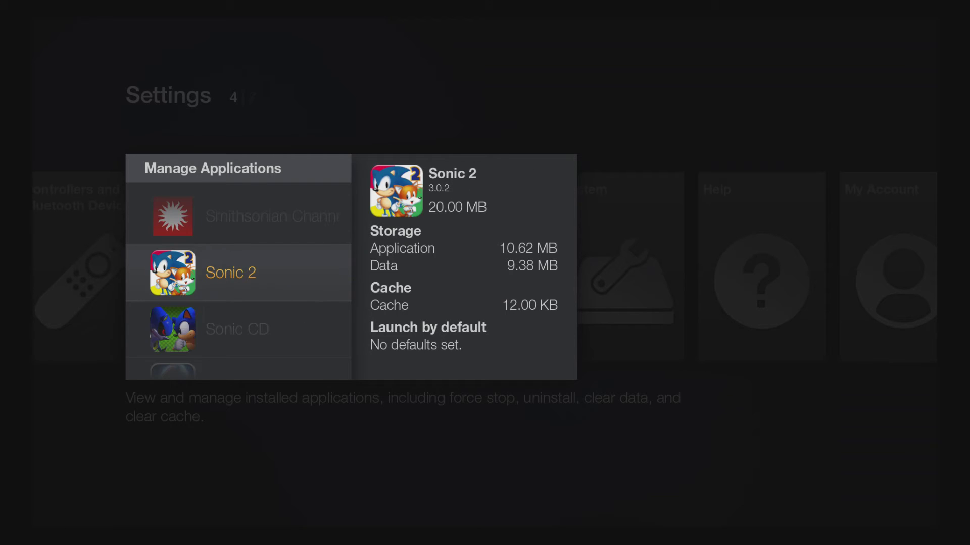
pyautogui.press('Down')
pyautogui.press('Down')
pyautogui.press('Down')
pyautogui.press('Down')
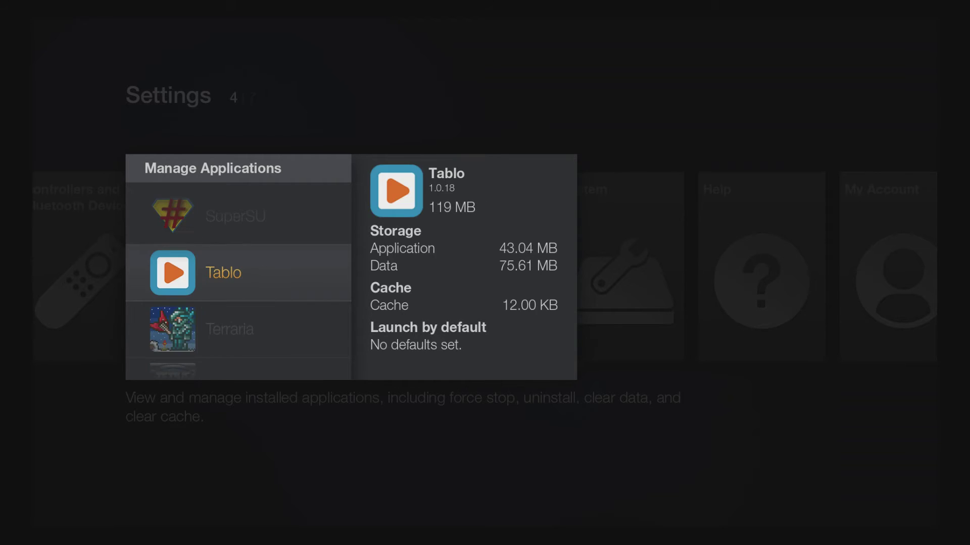
pyautogui.press('Down')
pyautogui.press('Down')
pyautogui.press('Down')
pyautogui.press('Down')
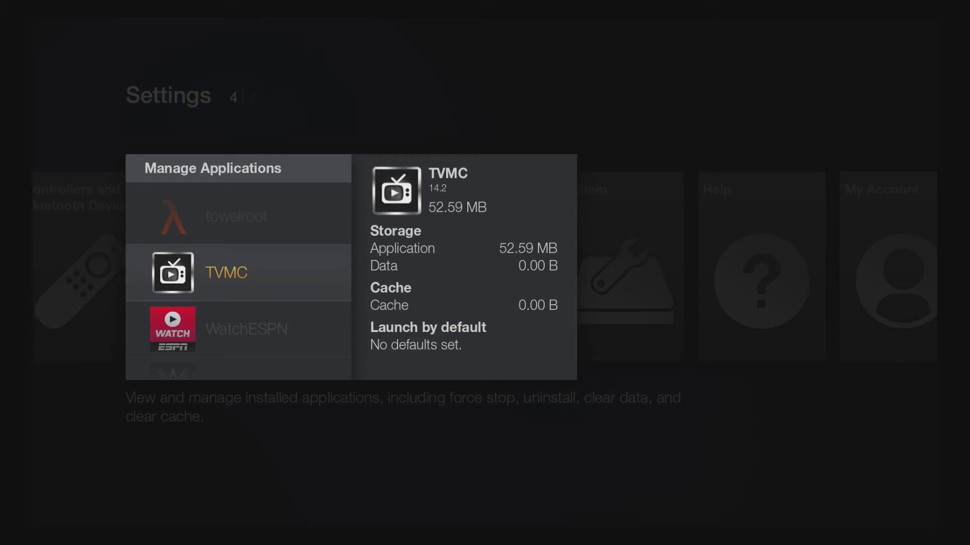
pyautogui.press('Return')
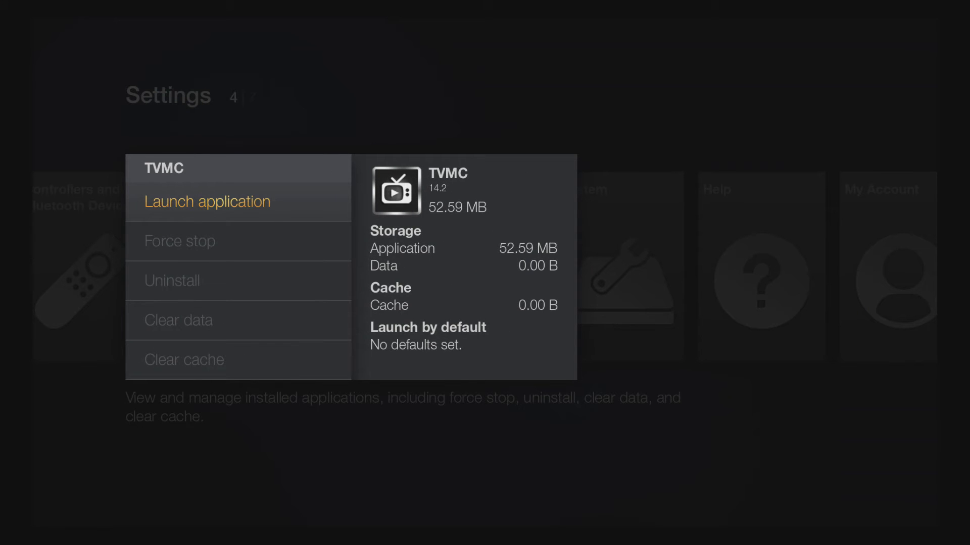
# - Launch TVMC twice via Launch application, reaching its Kodi home and Programs
pyautogui.press('Return')
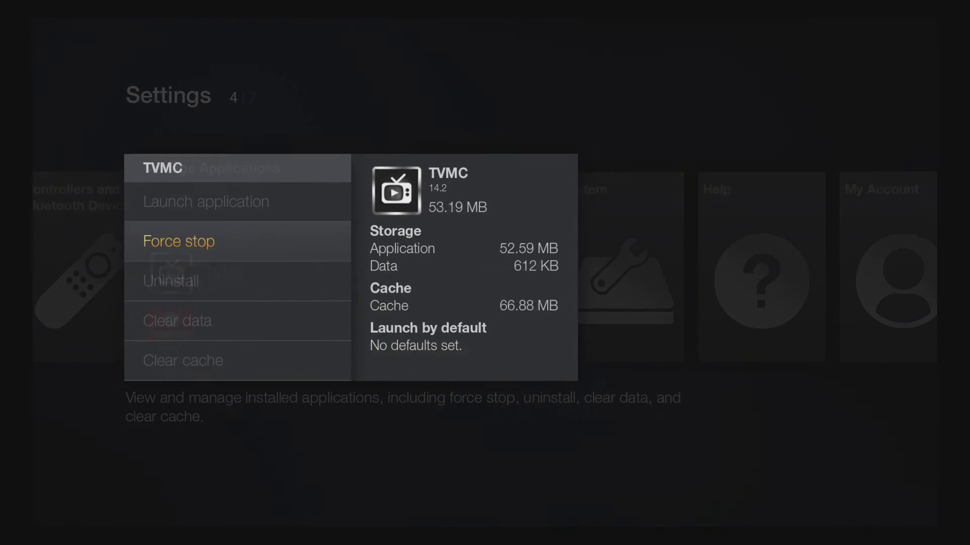
pyautogui.press('Up')
pyautogui.press('Return')
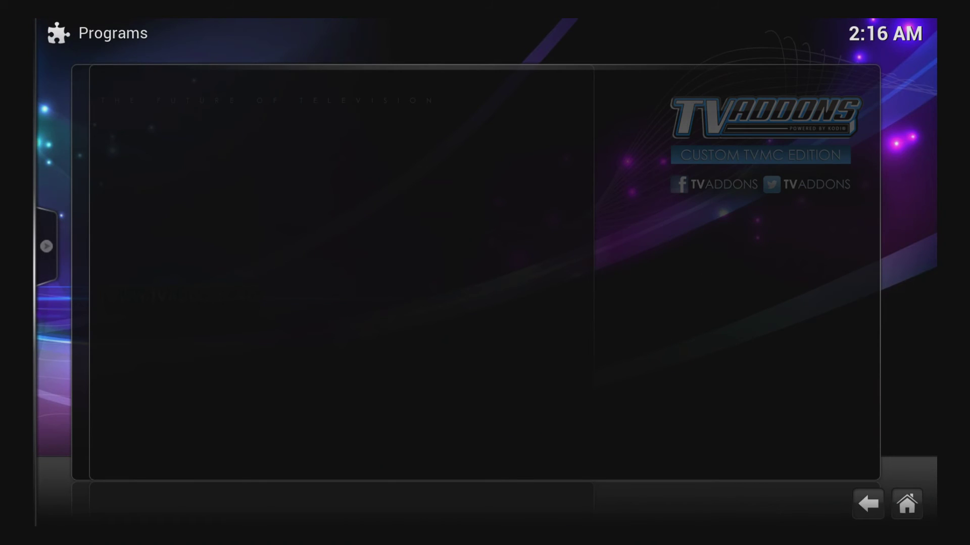
# - Dismiss the first-run message and open Program Add-ons from the PROGRAMS home section
pyautogui.press('Return')
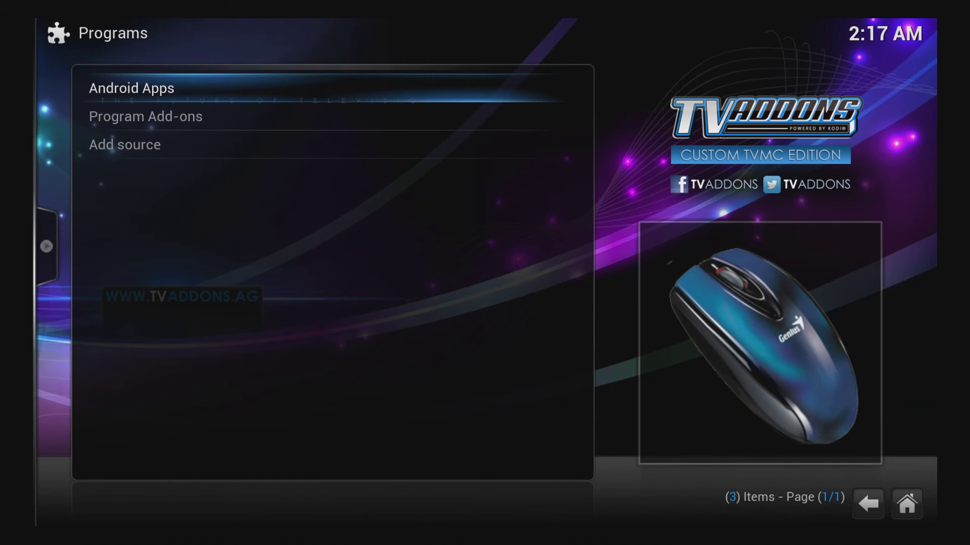
pyautogui.press('Right')
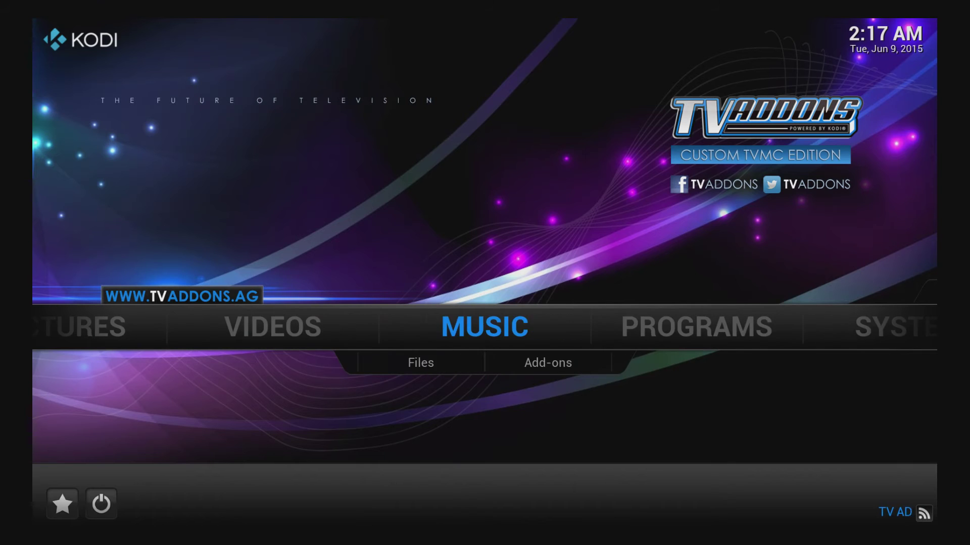
pyautogui.press('Right')
pyautogui.press('Right')
pyautogui.press('Left')
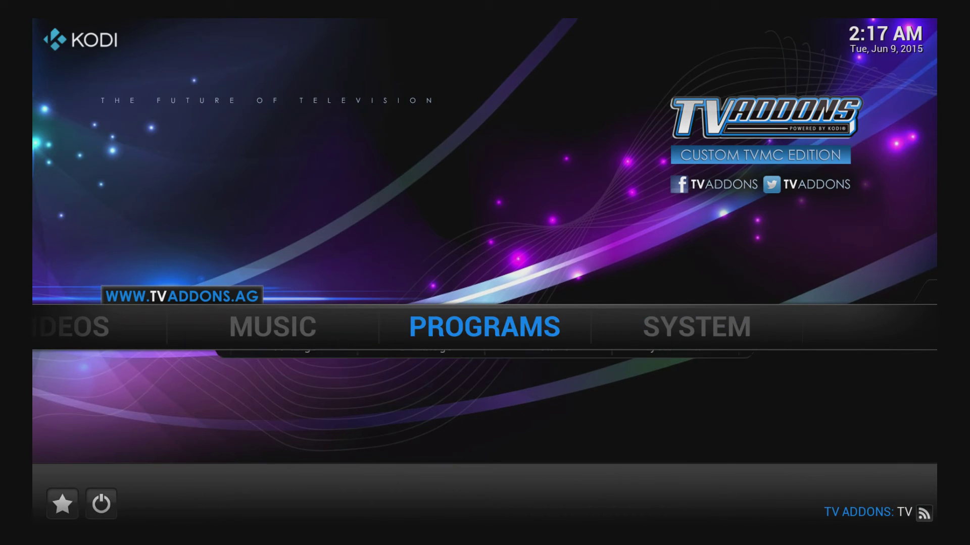
pyautogui.press('Left')
pyautogui.press('Left')
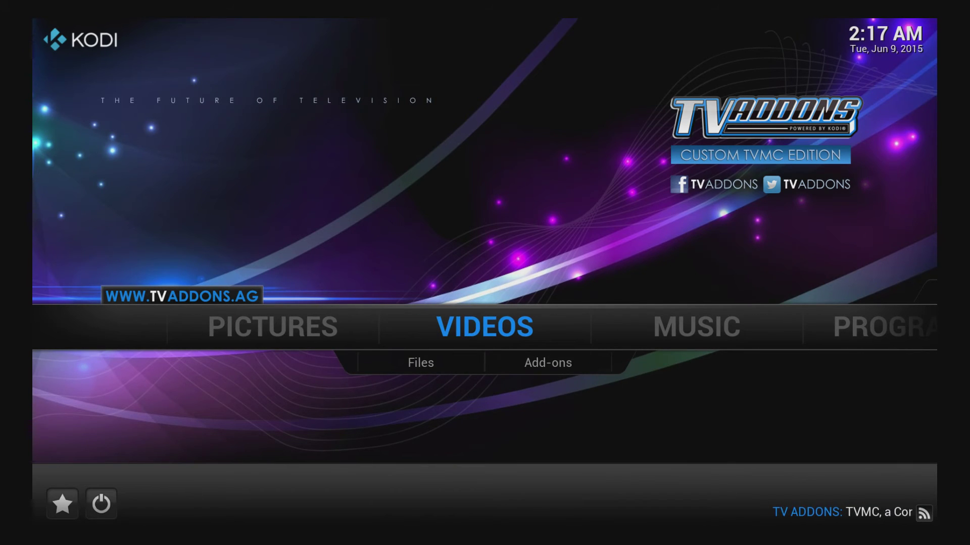
pyautogui.press('Right')
pyautogui.press('Right')
pyautogui.press('Return')
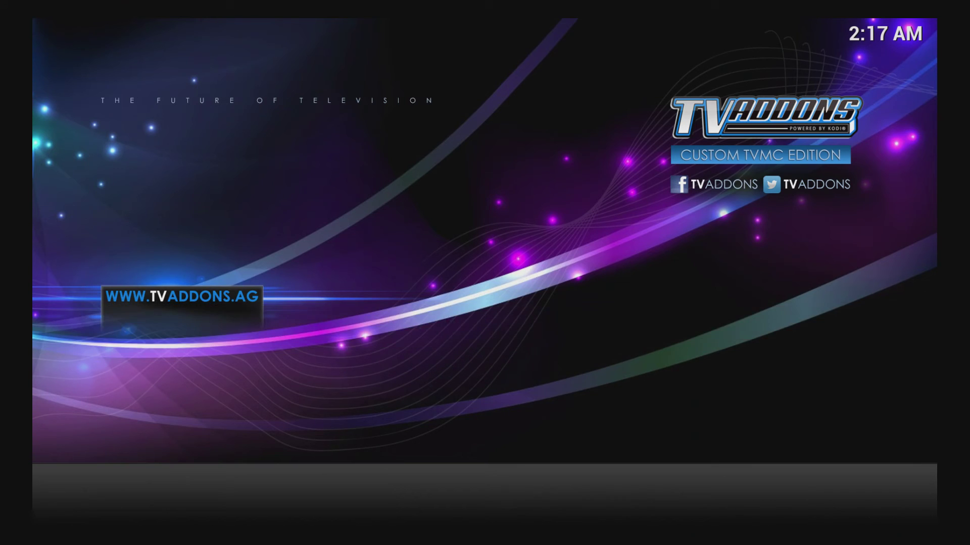
pyautogui.press('Down')
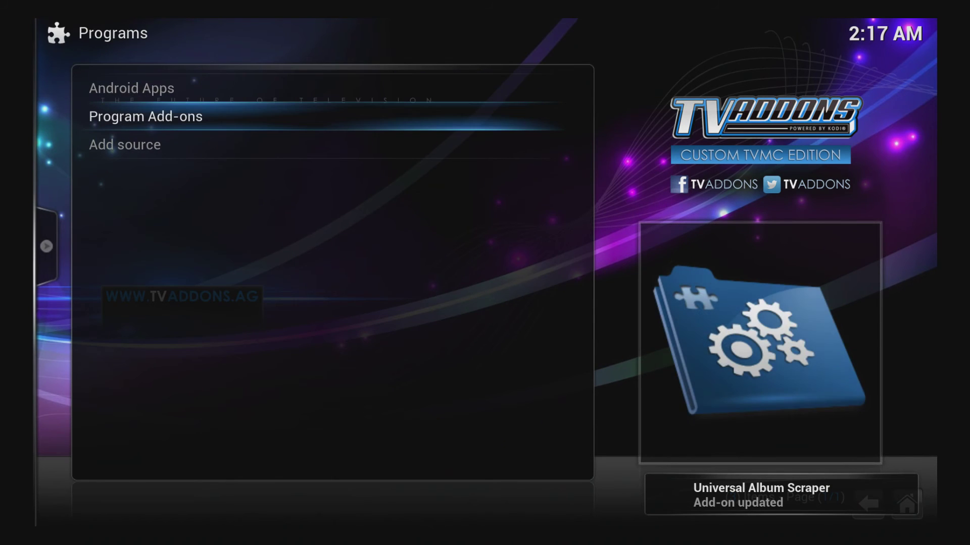
pyautogui.press('Return')
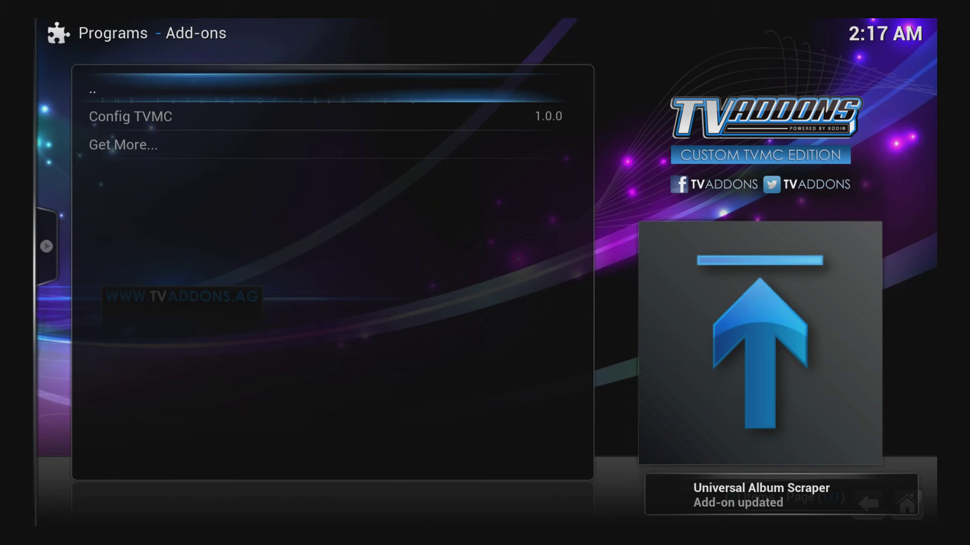
# - Open the Config TVMC add-on and highlight its finalize installation entry
pyautogui.press('Down')
pyautogui.press('Down')
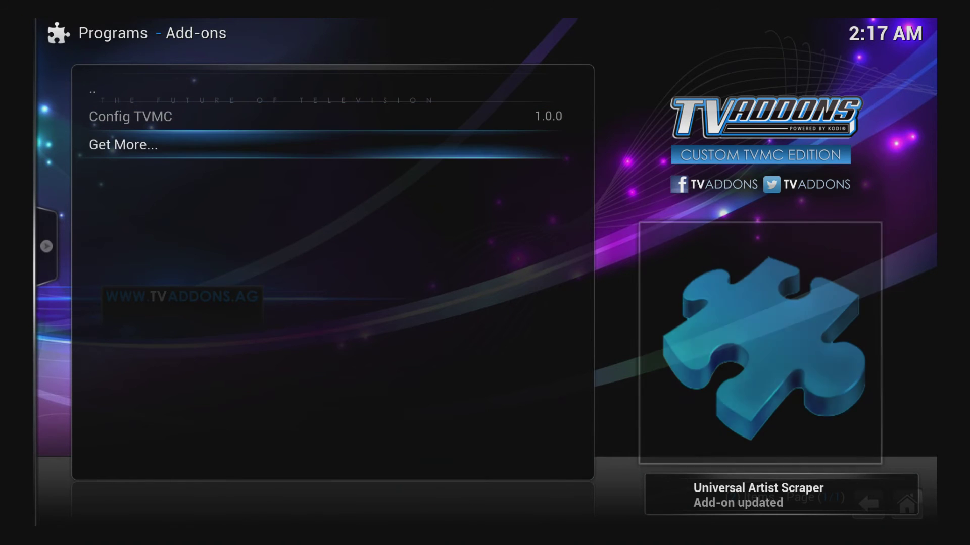
pyautogui.press('Up')
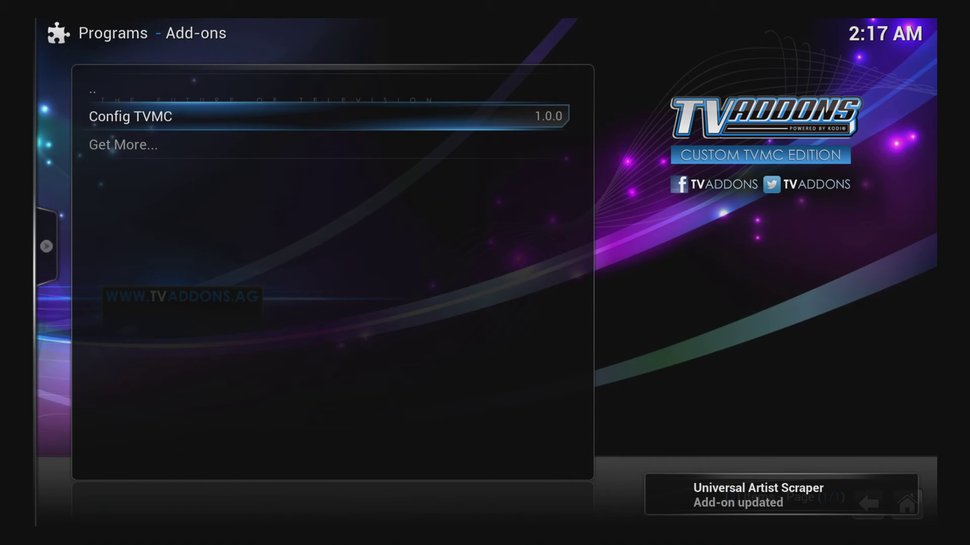
pyautogui.press('Return')
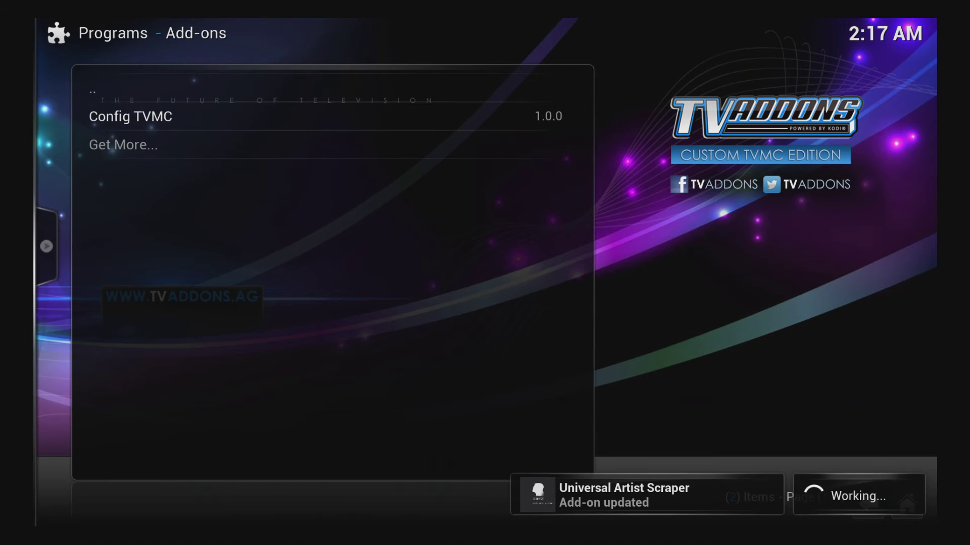
pyautogui.press('Down')
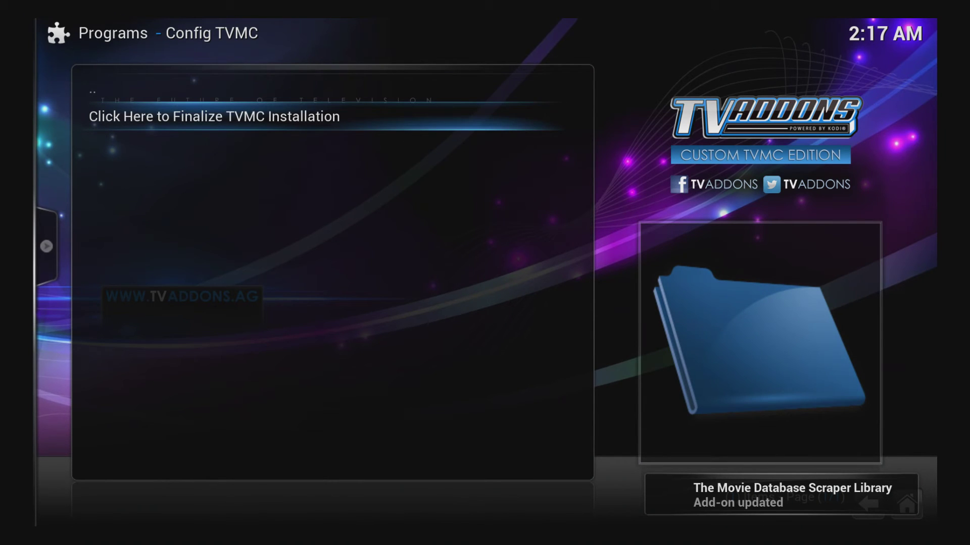
pyautogui.press('Return')
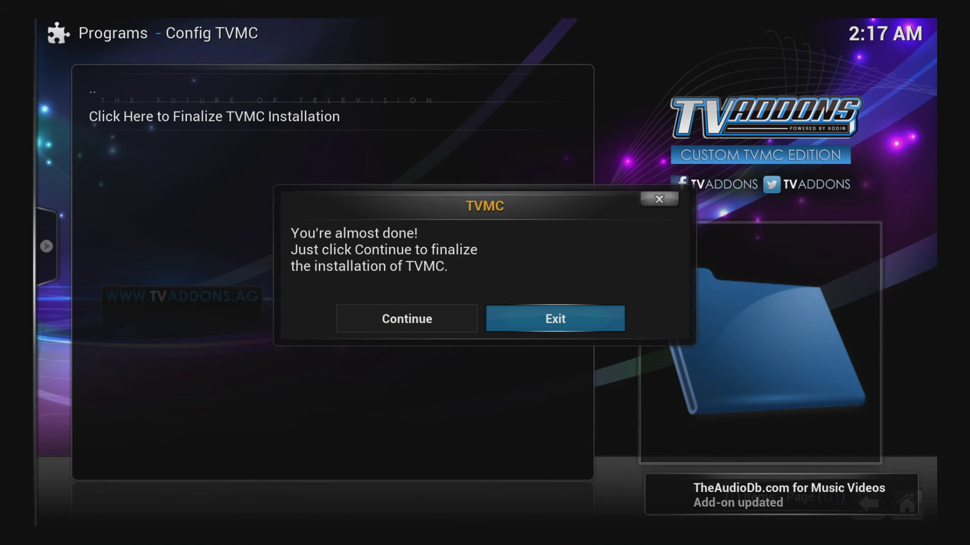
pyautogui.press('Left')
pyautogui.press('Return')
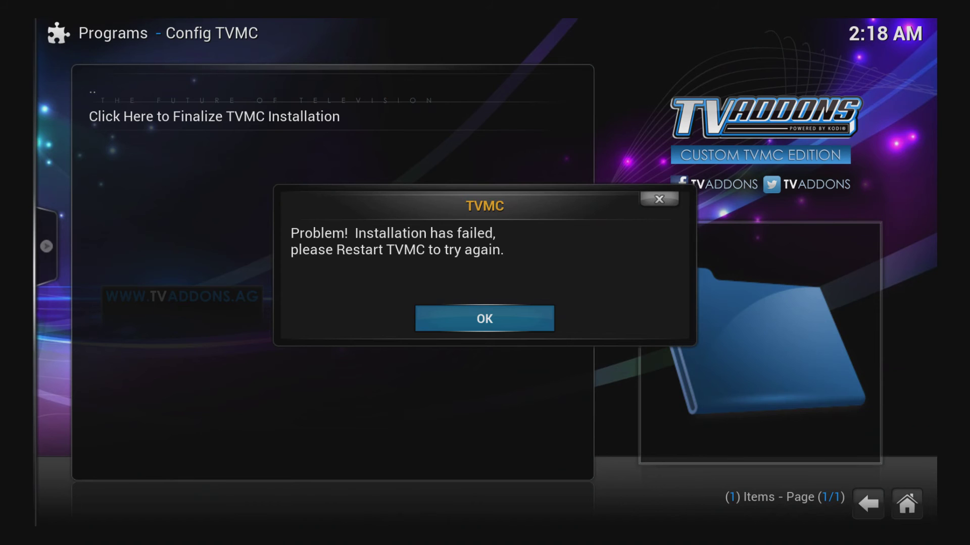
pyautogui.press('Return')
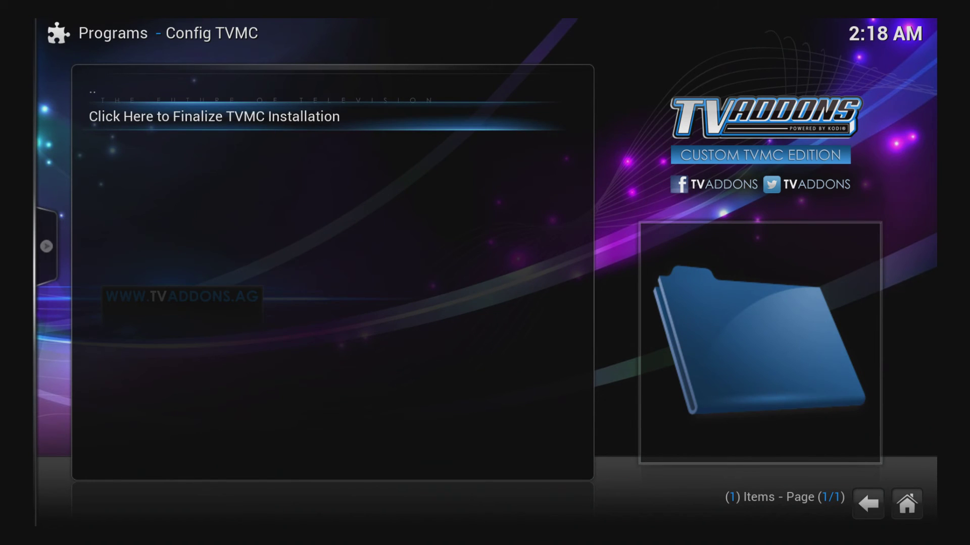
# - Back out of Program Add-ons and Programs to the Kodi home menu, moving left toward Videos
pyautogui.press('BackSpace')
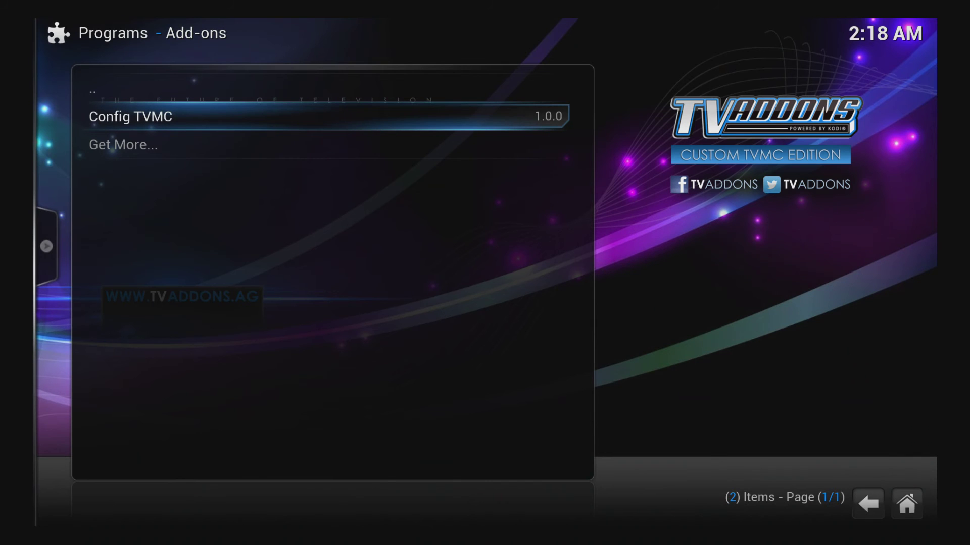
pyautogui.press('BackSpace')
pyautogui.press('BackSpace')
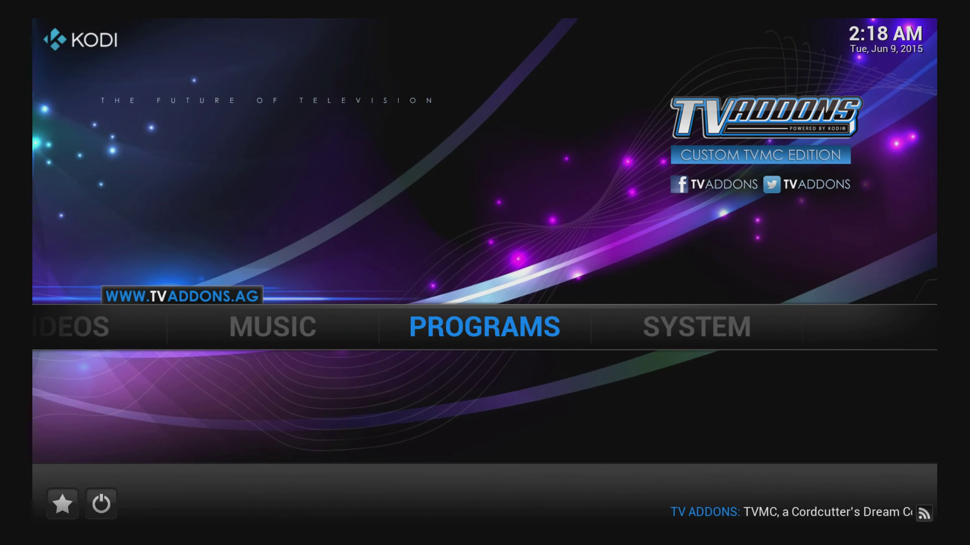
pyautogui.press('Return')
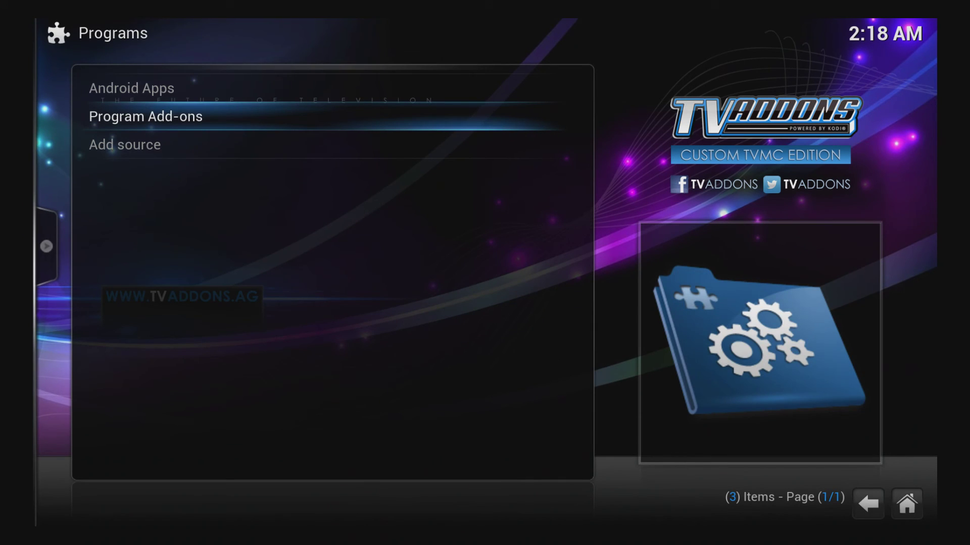
pyautogui.press('Return')
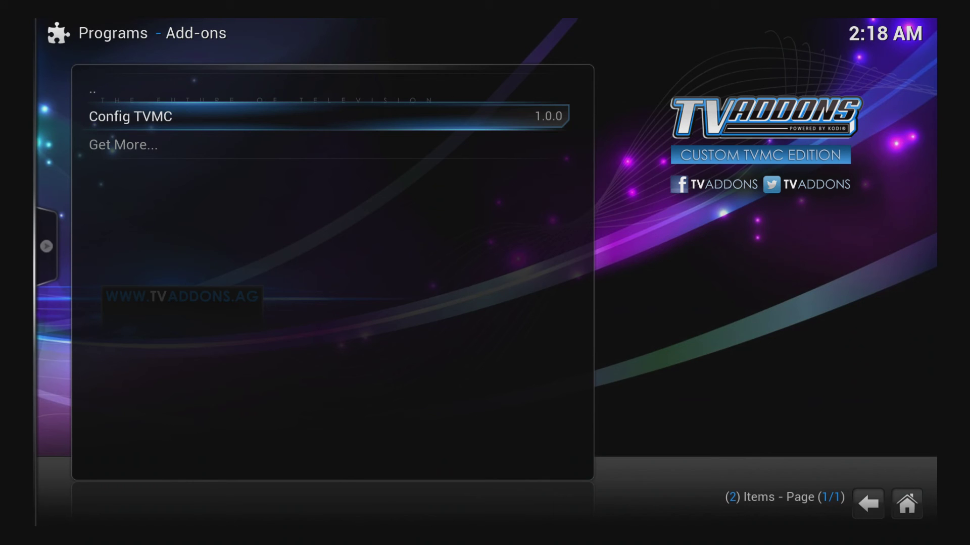
pyautogui.press('BackSpace')
pyautogui.press('BackSpace')
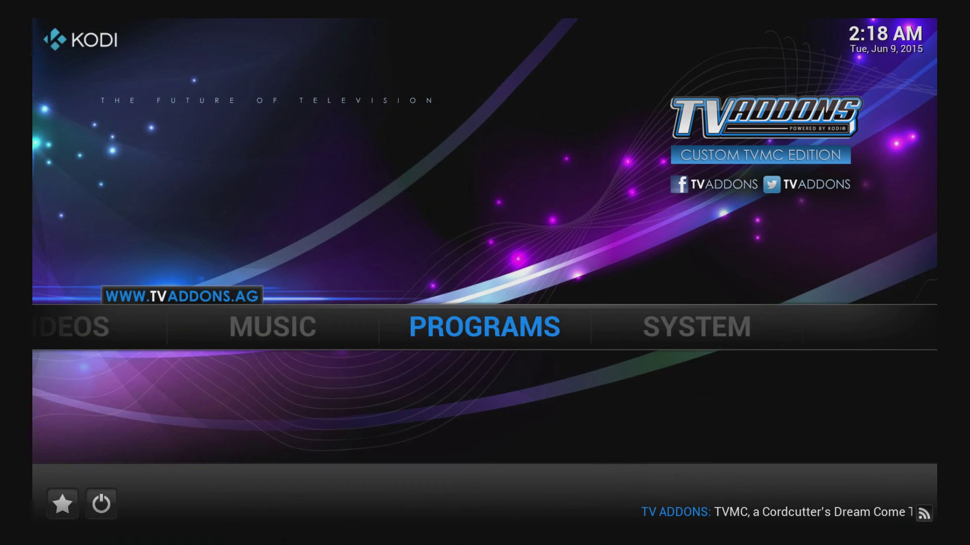
pyautogui.press('Left')
pyautogui.press('Left')
pyautogui.press('Down')
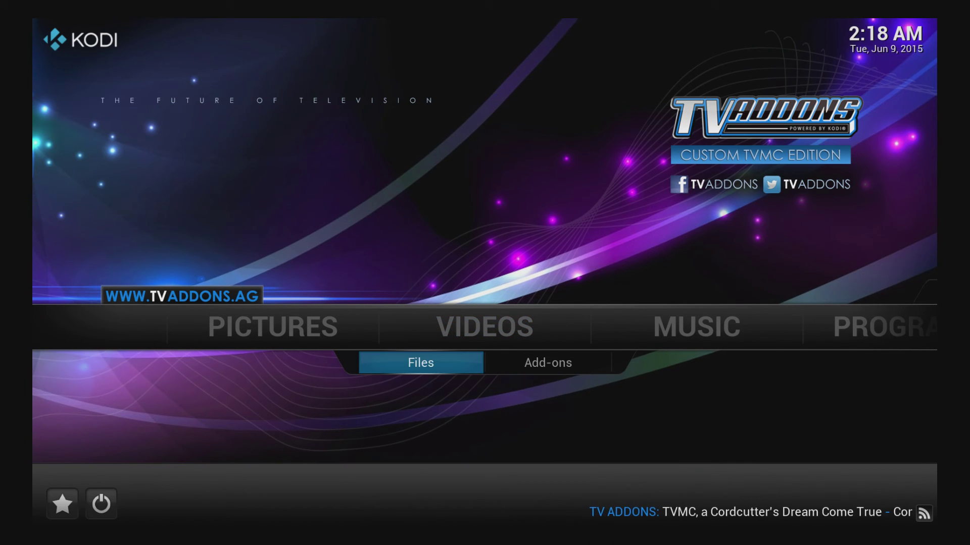
pyautogui.press('Right')
pyautogui.press('Return')
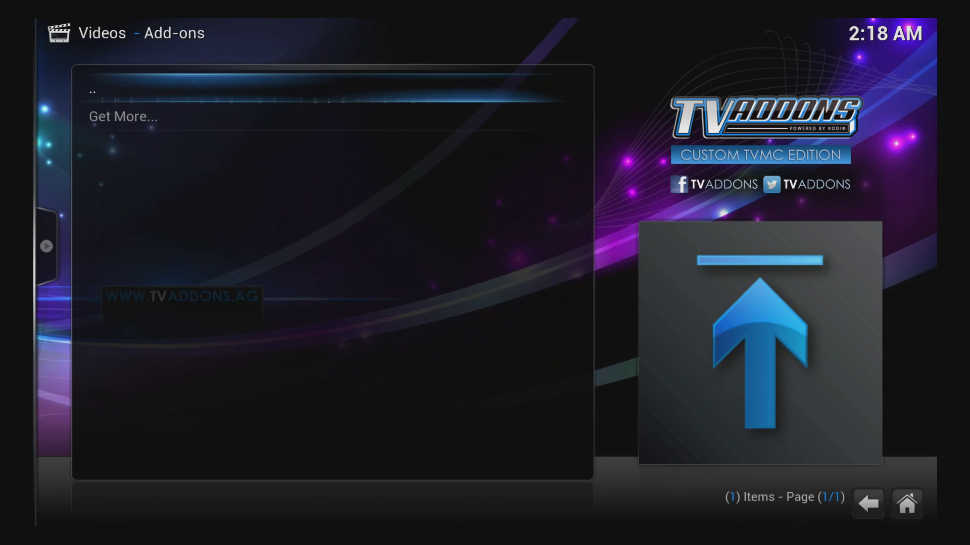
pyautogui.press('Down')
pyautogui.press('Return')
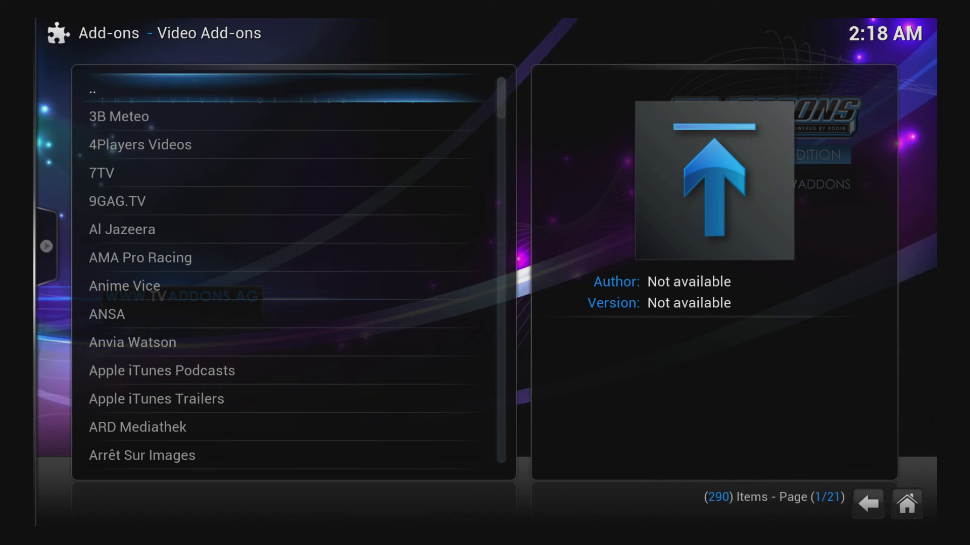
pyautogui.press('Down')
pyautogui.press('Down')
pyautogui.press('Down')
pyautogui.press('Down')
pyautogui.press('Down')
pyautogui.press('Down')
pyautogui.press('Down')
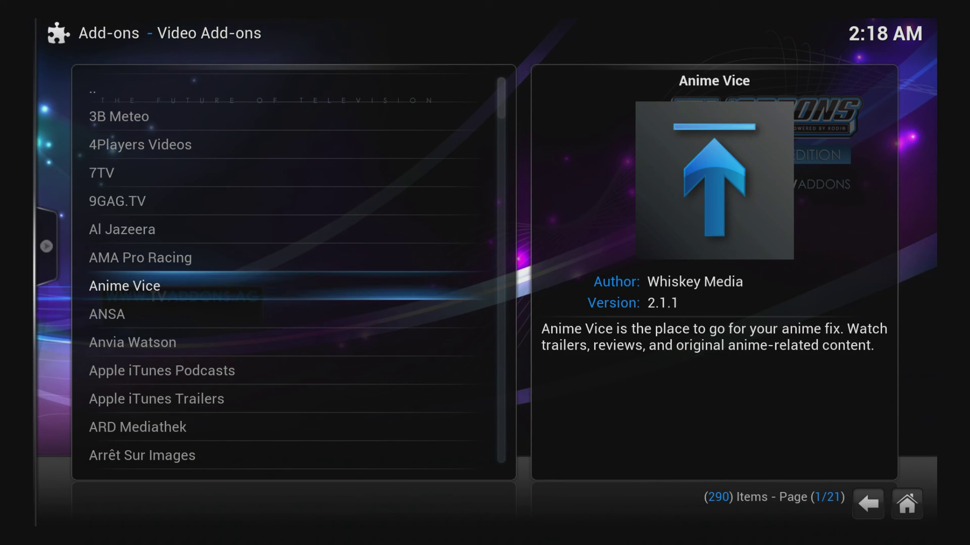
pyautogui.press('Down')
pyautogui.press('Down')
pyautogui.press('Down')
pyautogui.press('Down')
pyautogui.press('Down')
pyautogui.press('Down')
pyautogui.press('Down')
pyautogui.press('Down')
pyautogui.press('Down')
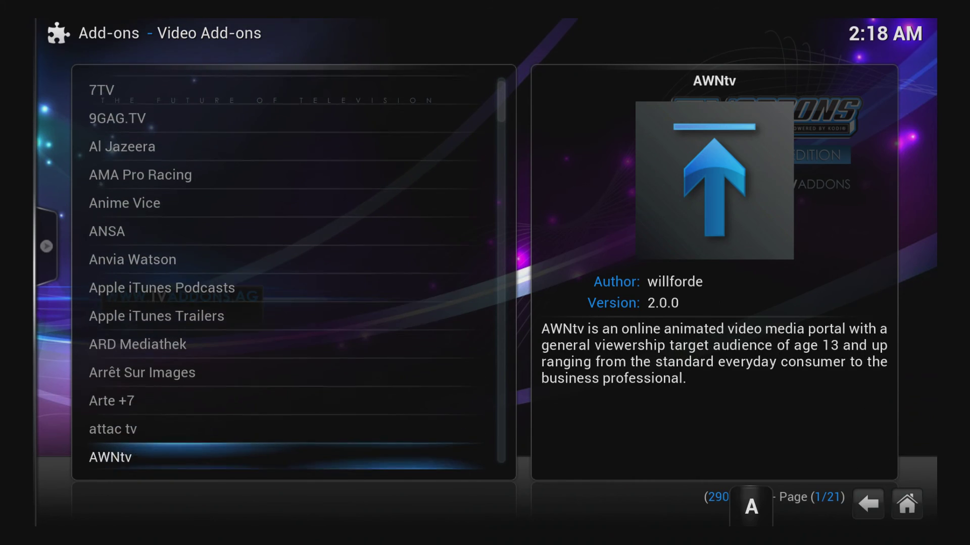
pyautogui.press('Down')
pyautogui.press('Down')
pyautogui.press('Down')
pyautogui.press('Down')
pyautogui.press('Down')
pyautogui.press('Down')
pyautogui.press('Down')
pyautogui.press('Down')
pyautogui.press('Down')
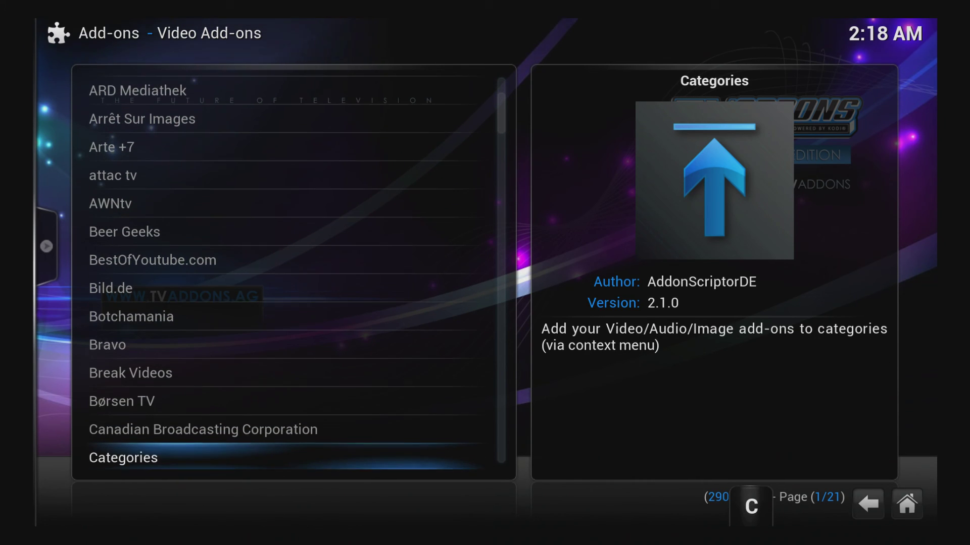
pyautogui.press('Escape')
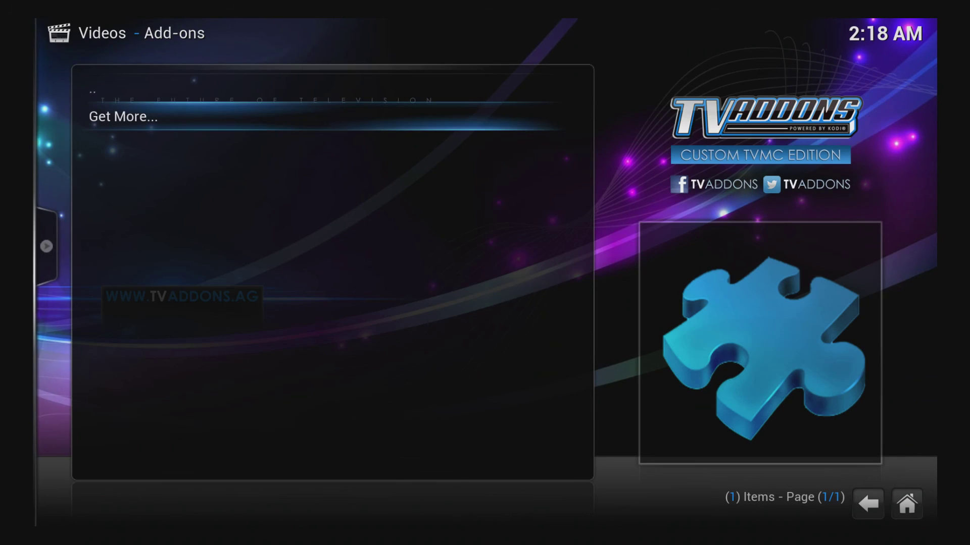
pyautogui.press('Escape')
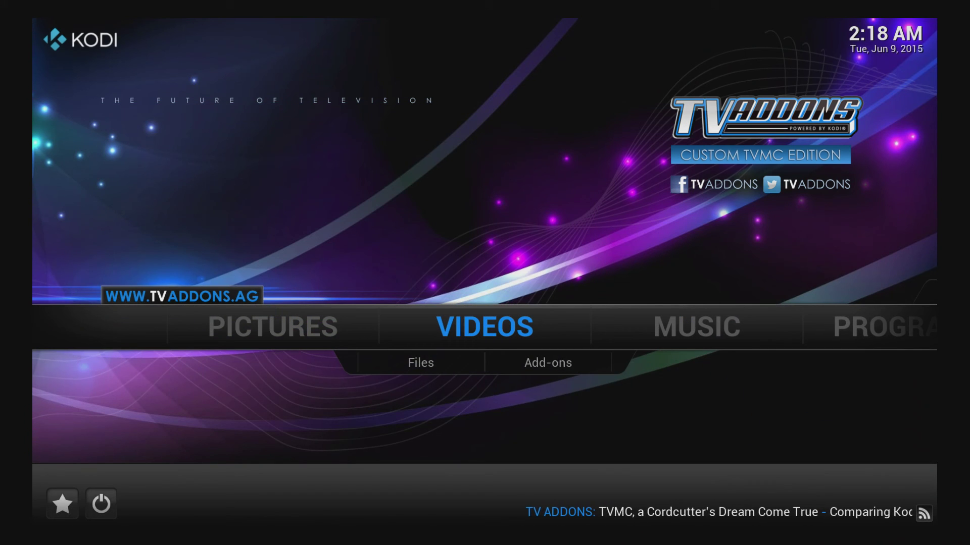
pyautogui.press('Right')
pyautogui.press('Right')
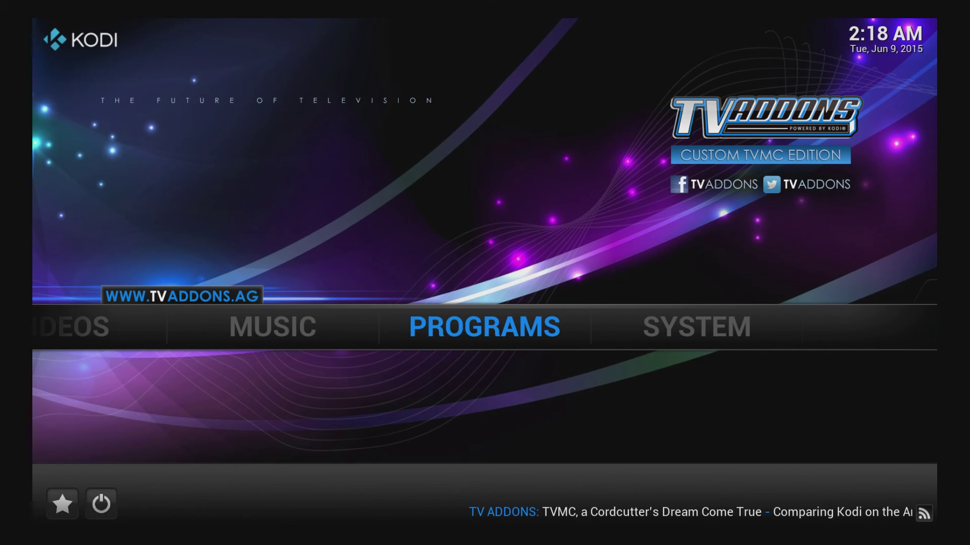
pyautogui.press('Right')
pyautogui.press('Down')
pyautogui.press('Right')
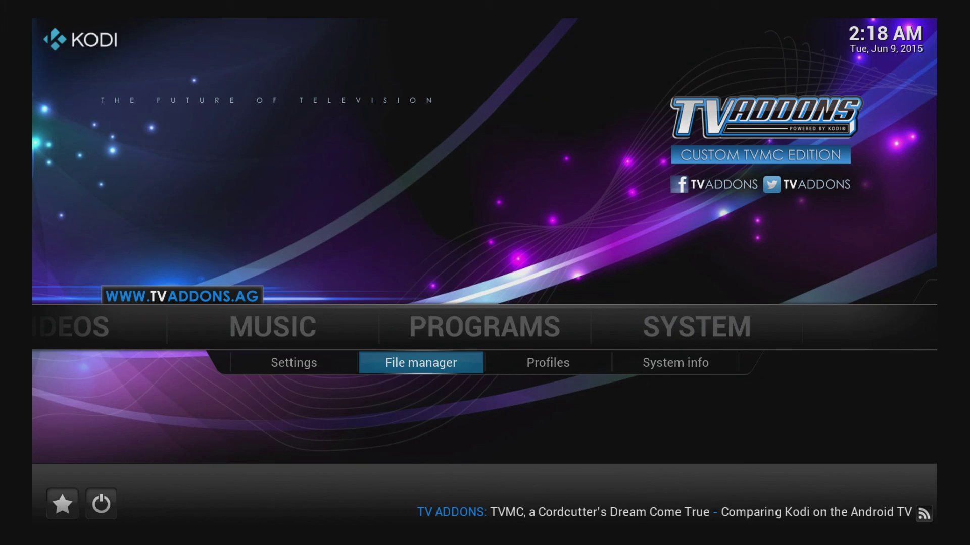
pyautogui.press('Return')
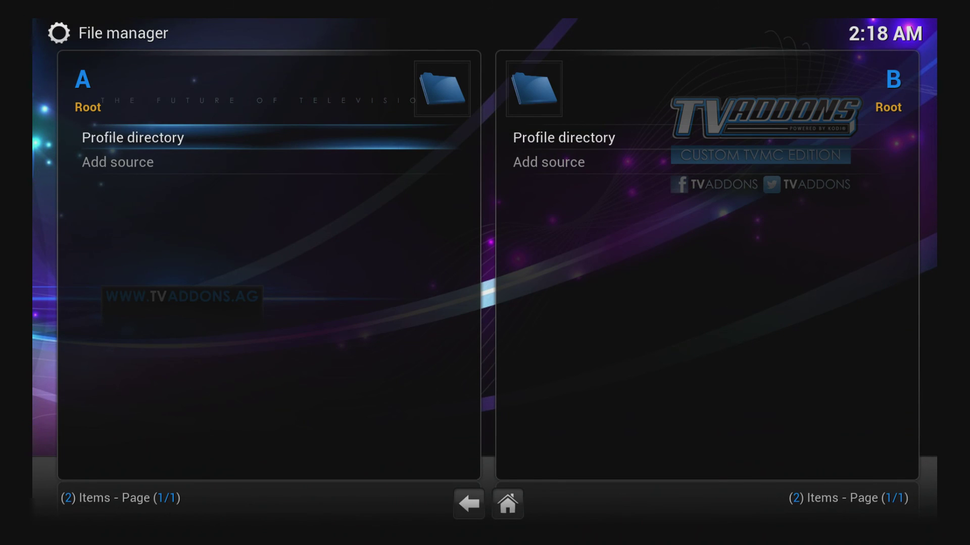
pyautogui.press('Down')
pyautogui.press('Up')
pyautogui.press('Escape')
pyautogui.press('Left')
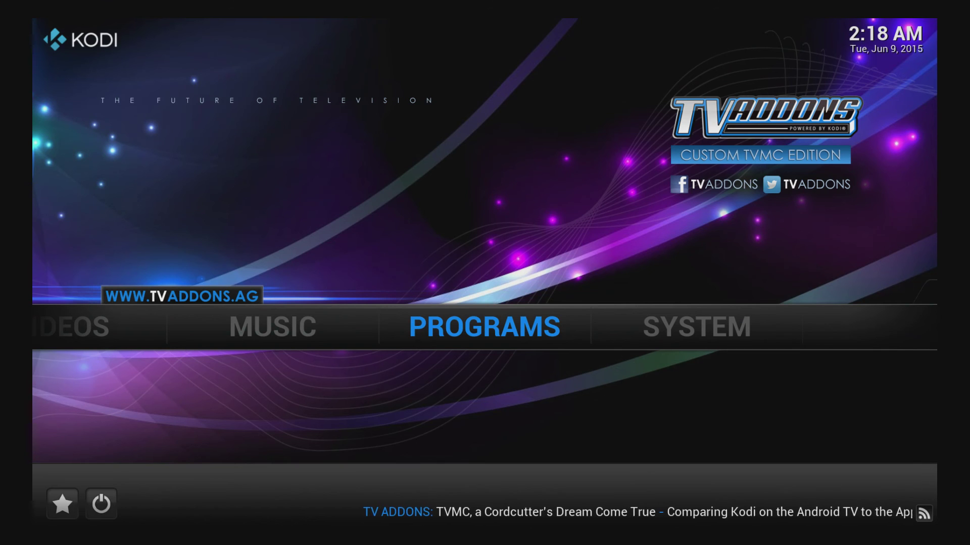
pyautogui.press('Return')
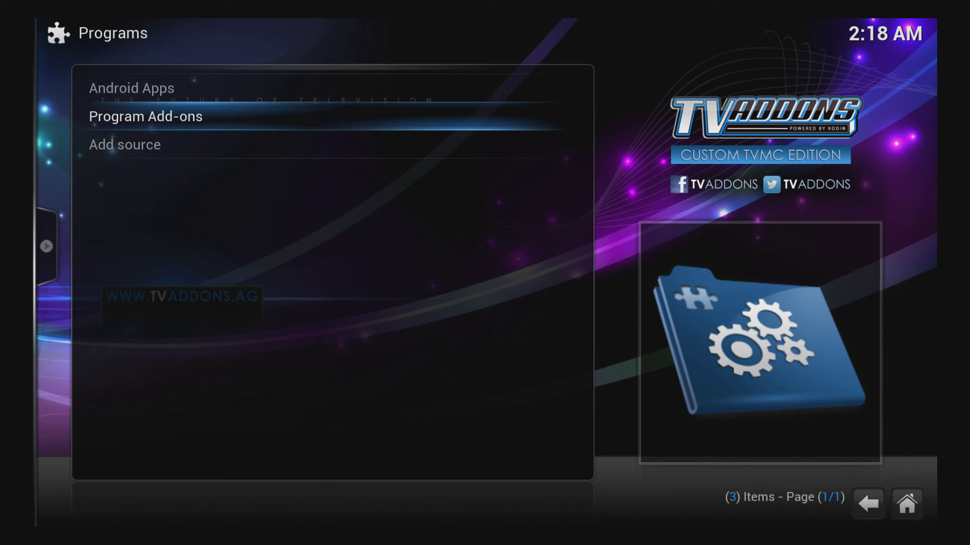
pyautogui.press('Escape')
pyautogui.press('Left')
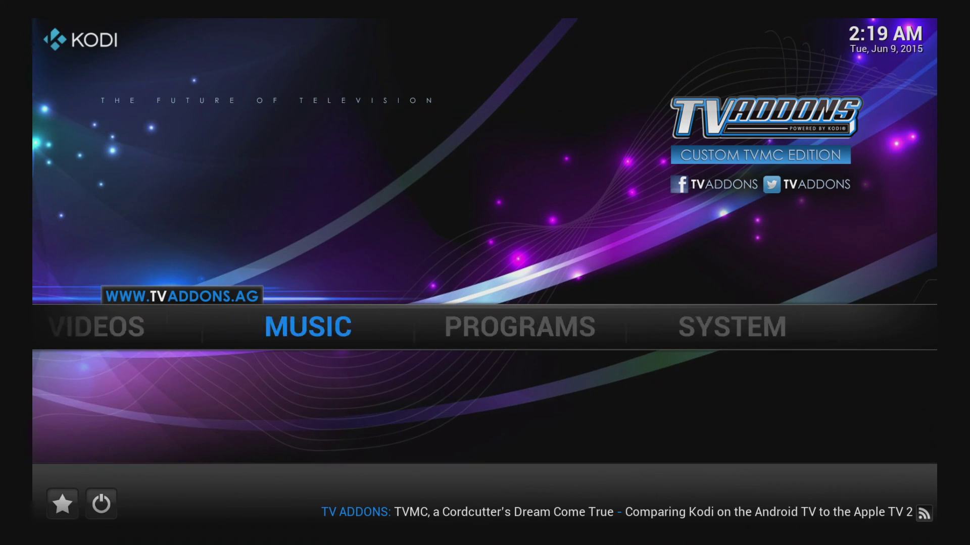
pyautogui.press('Left')
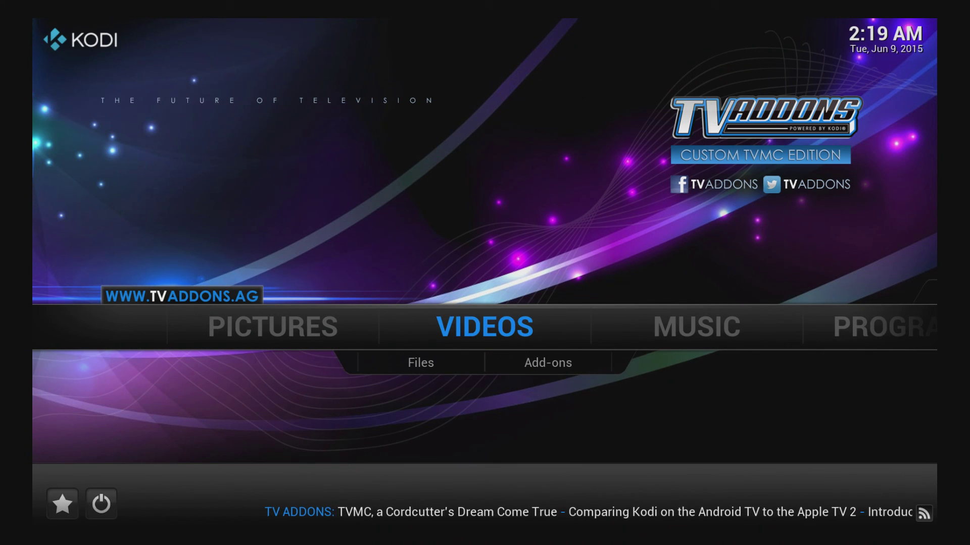
pyautogui.press('Left')
pyautogui.press('Right')
pyautogui.press('Right')
pyautogui.press('Right')
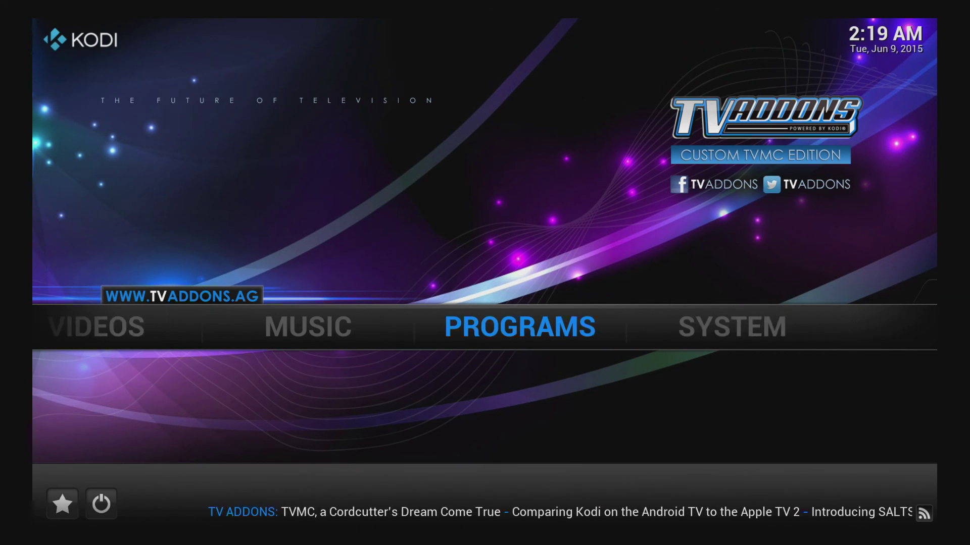
pyautogui.press('Right')
# - Leave Kodi and browse the Fire TV Movies, Watchlist and TV show rows
pyautogui.press('Left')
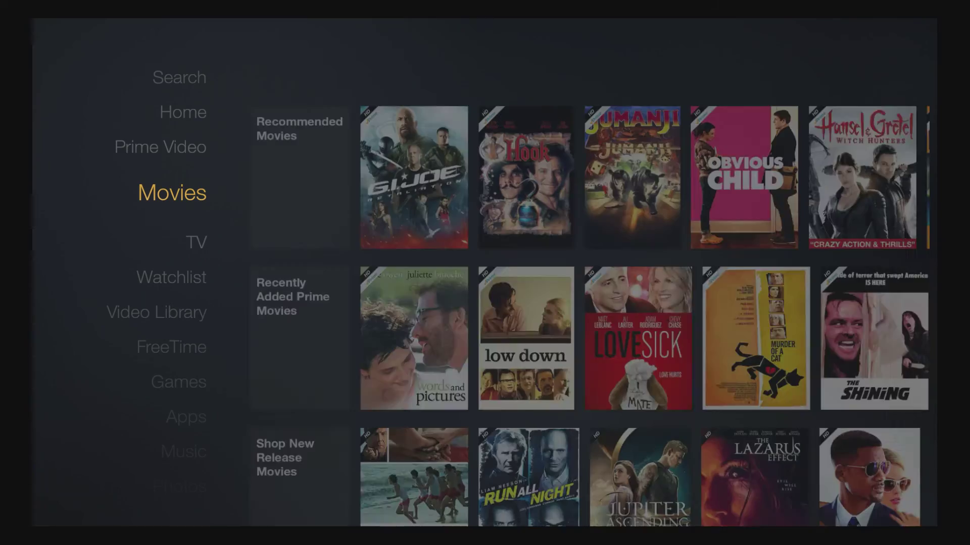
pyautogui.press('Down')
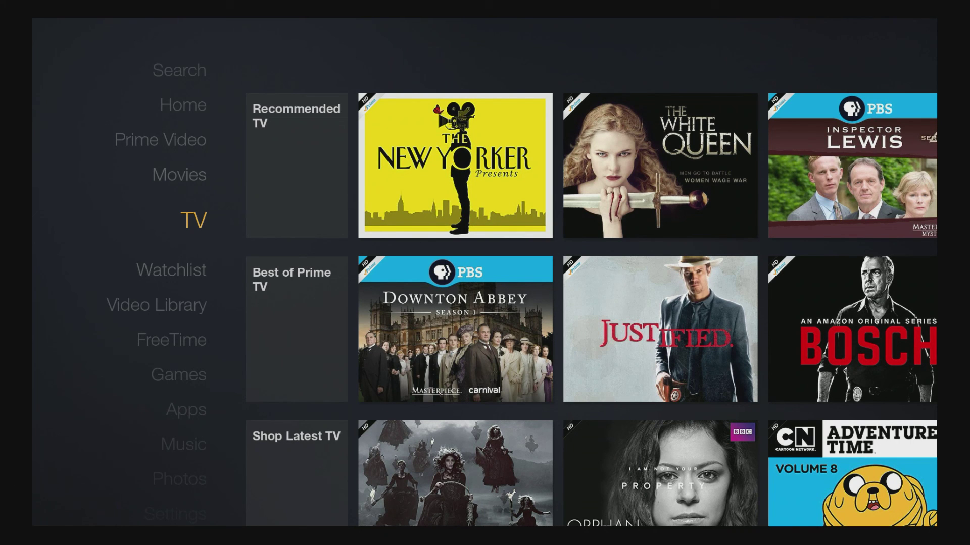
pyautogui.press('Down')
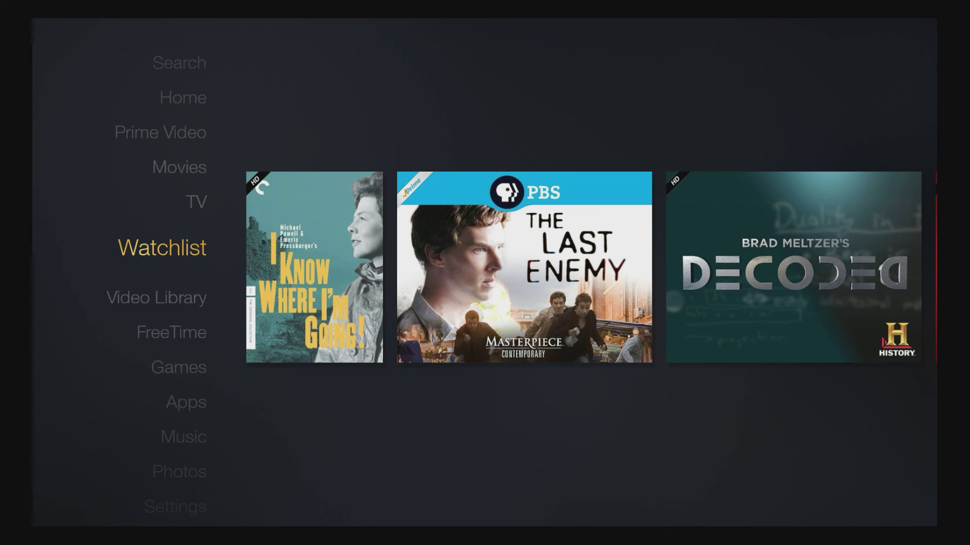
pyautogui.press('Down')
pyautogui.press('Up')
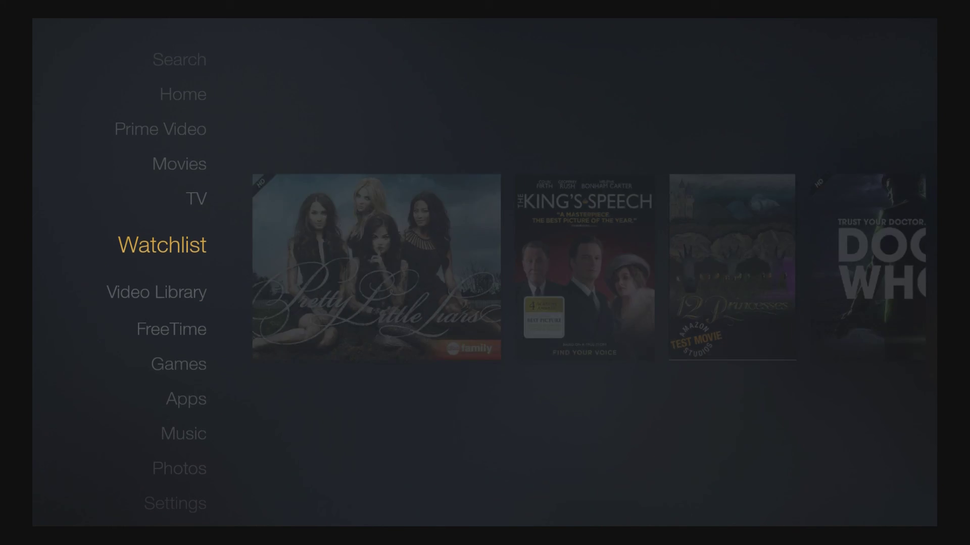
pyautogui.press('Up')
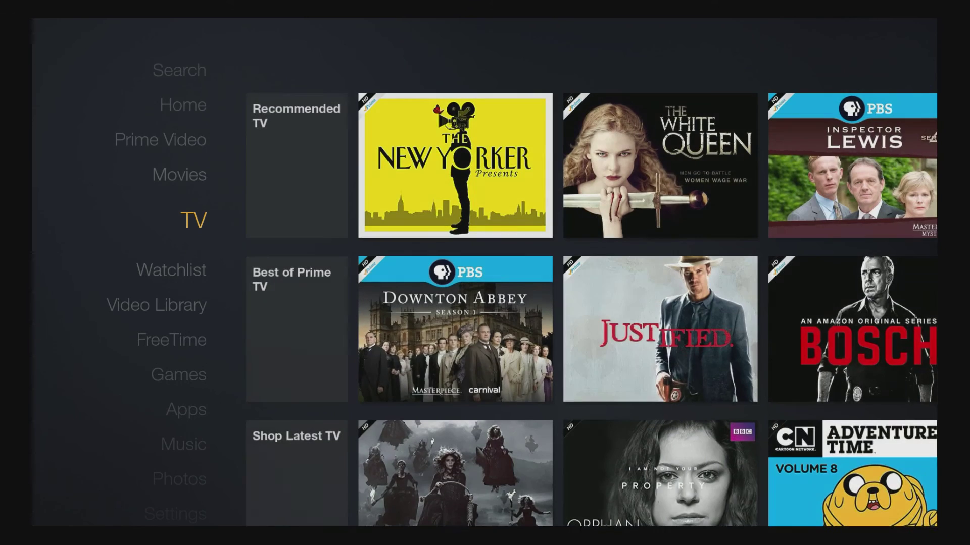
pyautogui.press('Up')
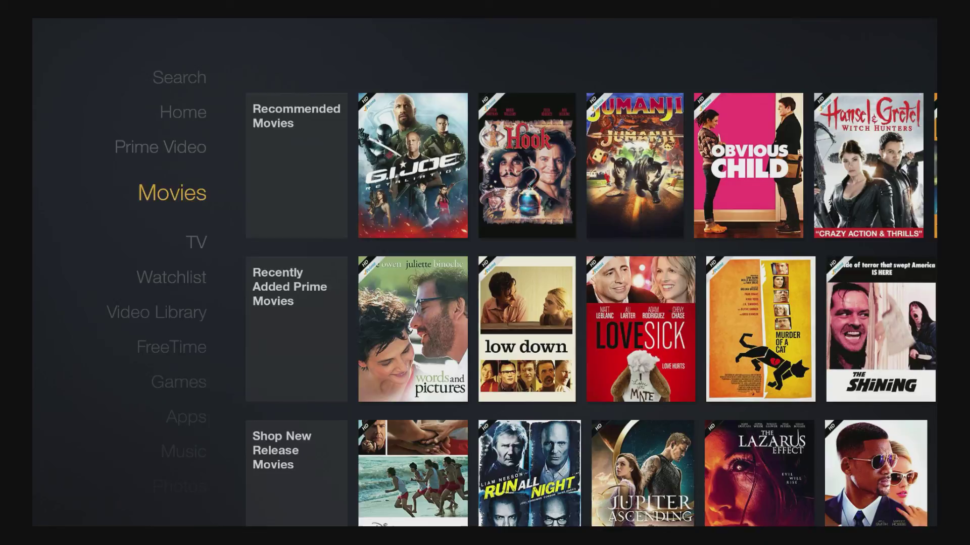
# - Return to the Fire TV home rows, then step down through Movies and TV to Watchlist
pyautogui.press('Up')
pyautogui.press('Up')
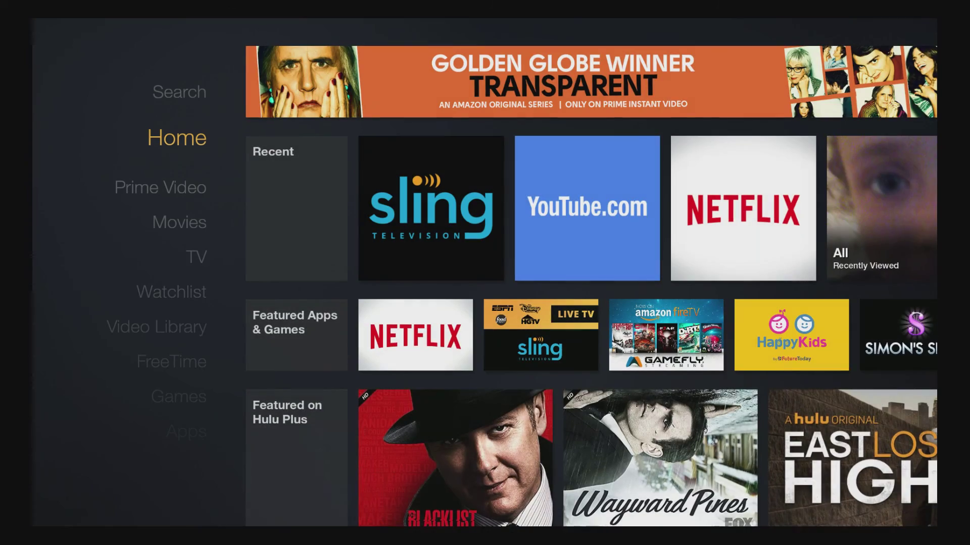
pyautogui.press('Down')
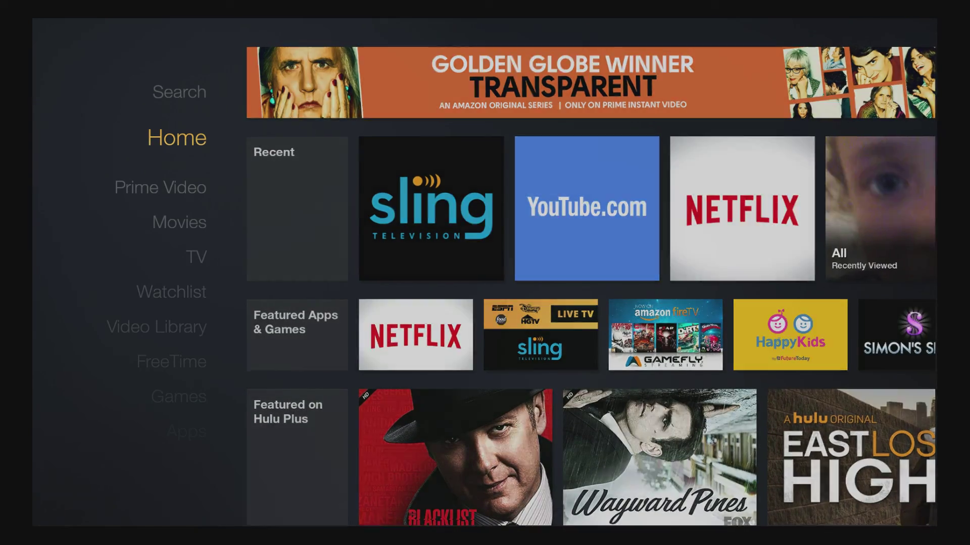
pyautogui.press('Down')
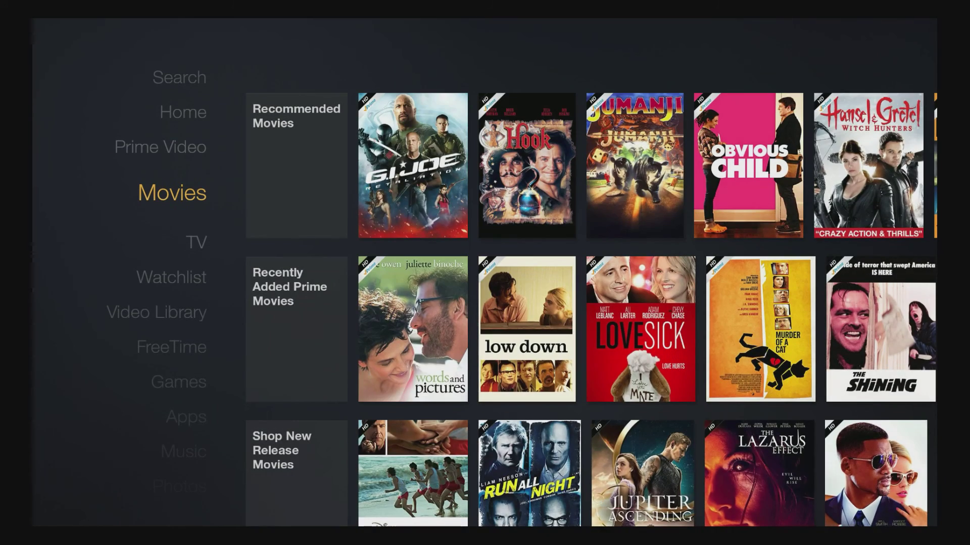
pyautogui.press('Down')
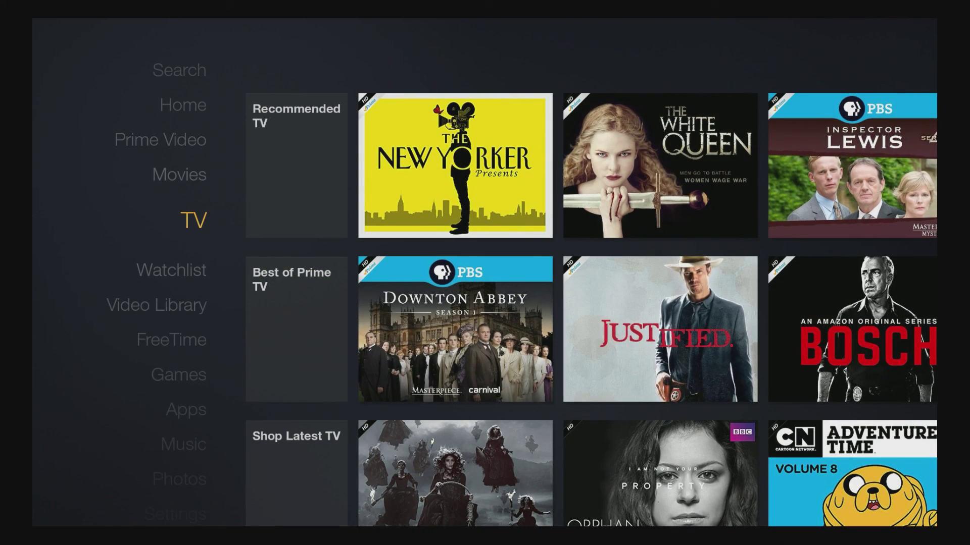
pyautogui.press('Down')
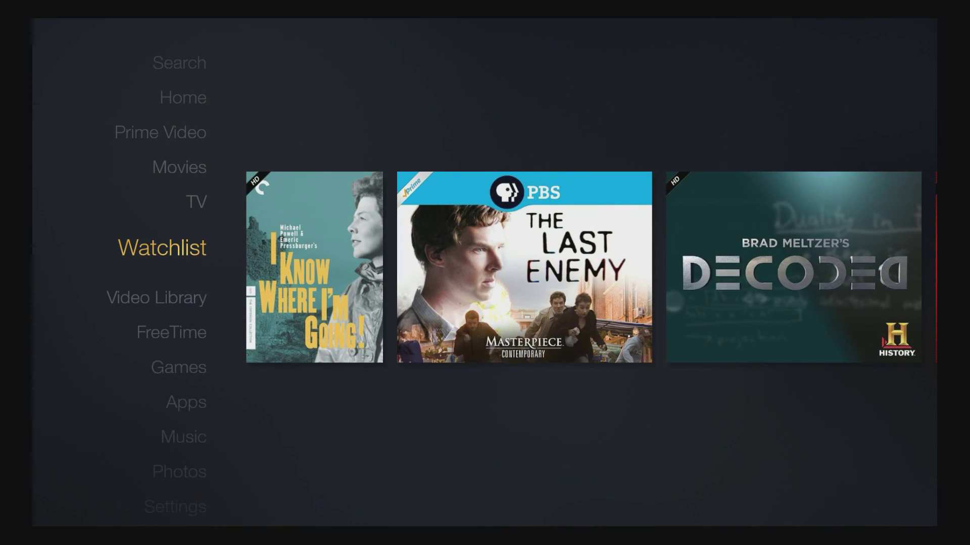